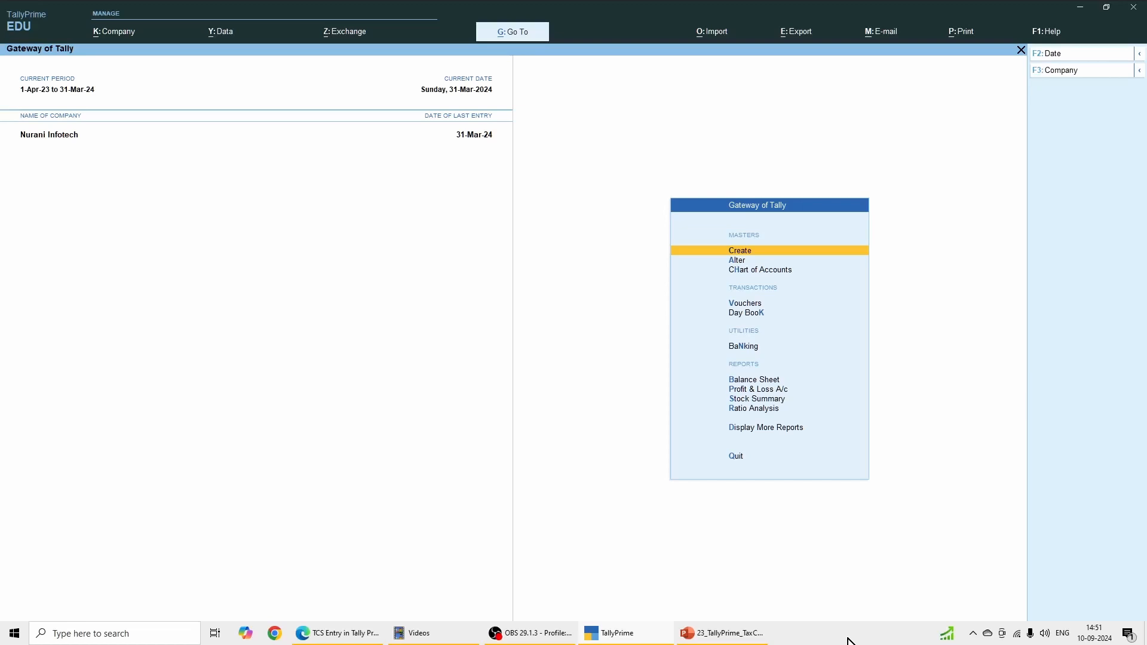
# Step: Enable Tax Collected at Source (TCS) in the company features of Nurani Infotech
pyautogui.press('F11')
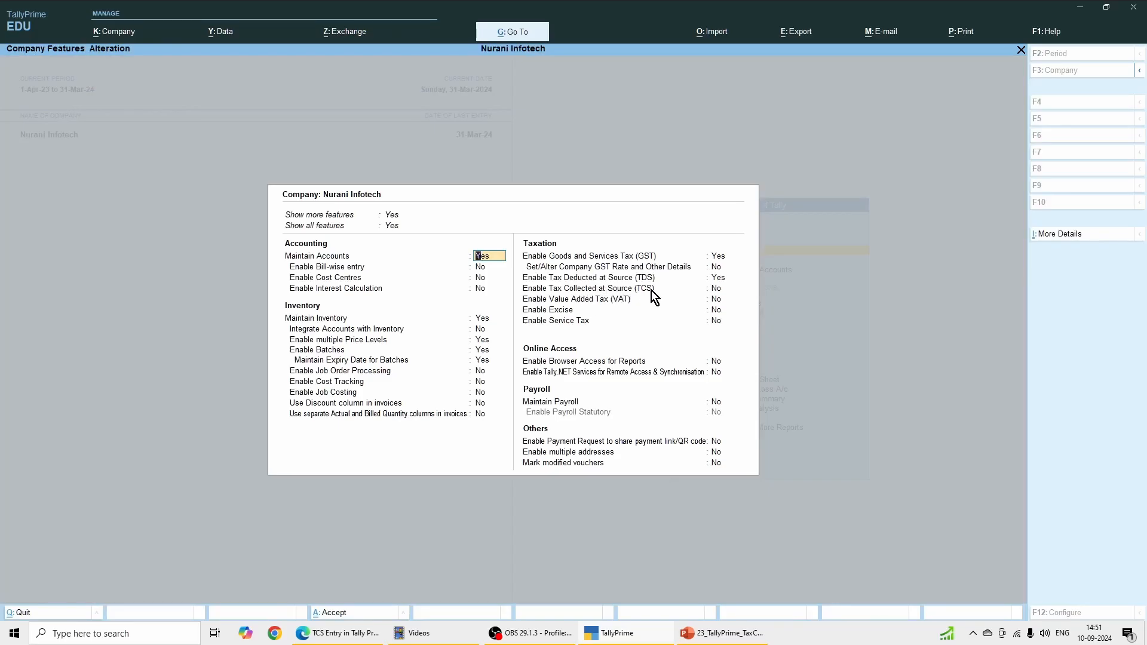
pyautogui.click(718, 289)
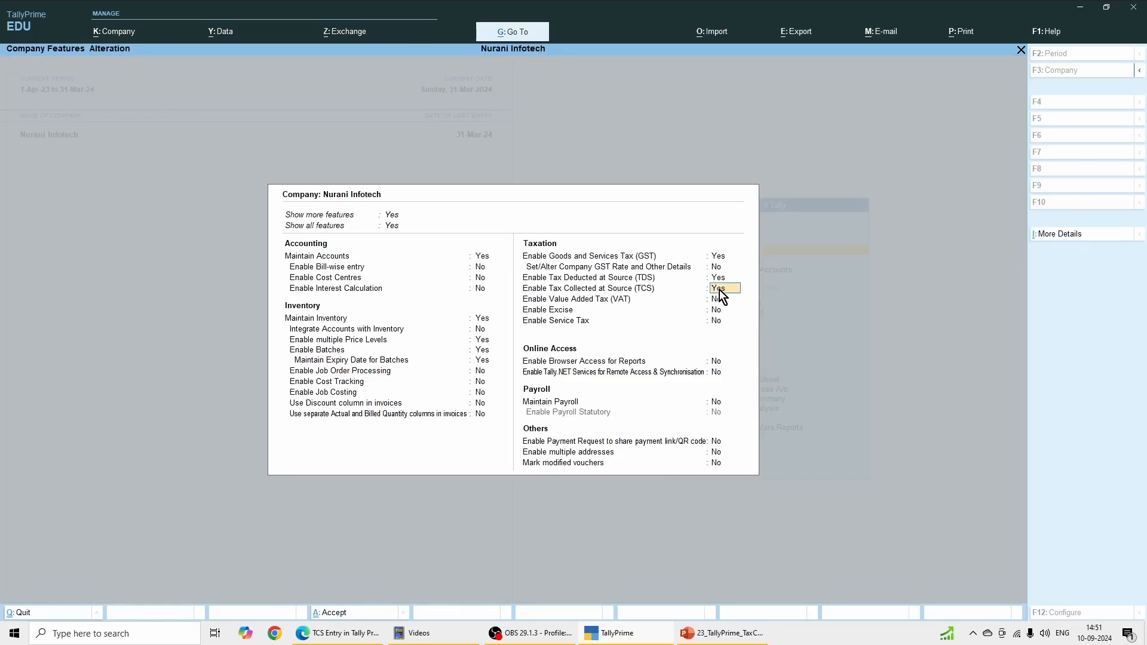
pyautogui.press('Return')
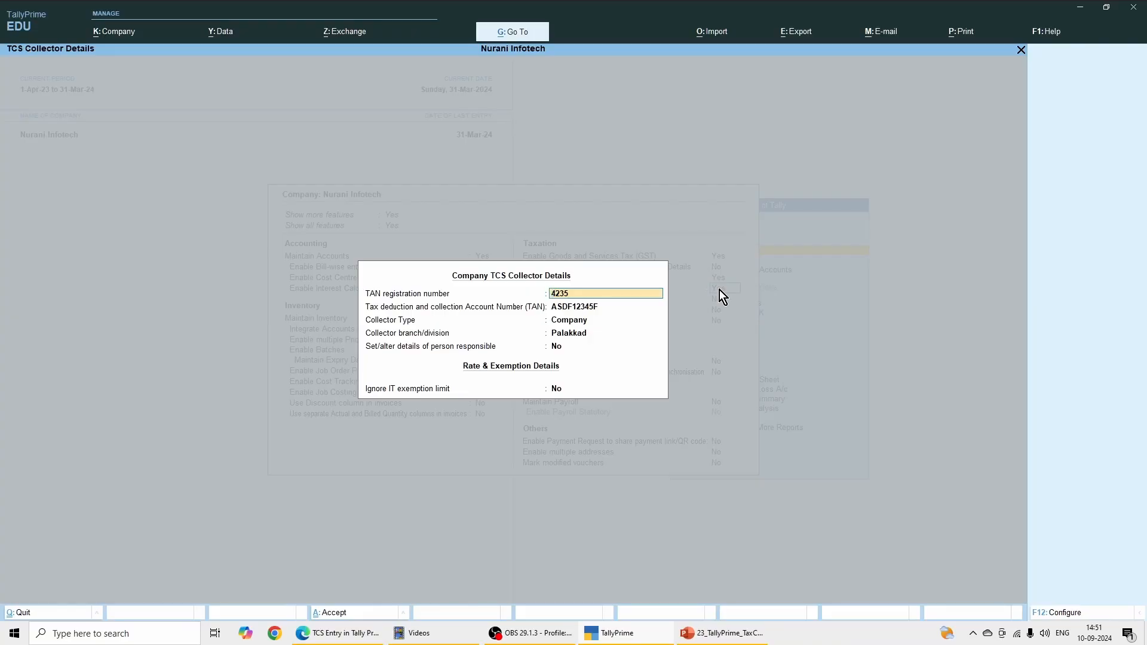
# Step: Accept the TCS collector details with collector type Company and branch Palakkad, and save the company features
pyautogui.press('Return')
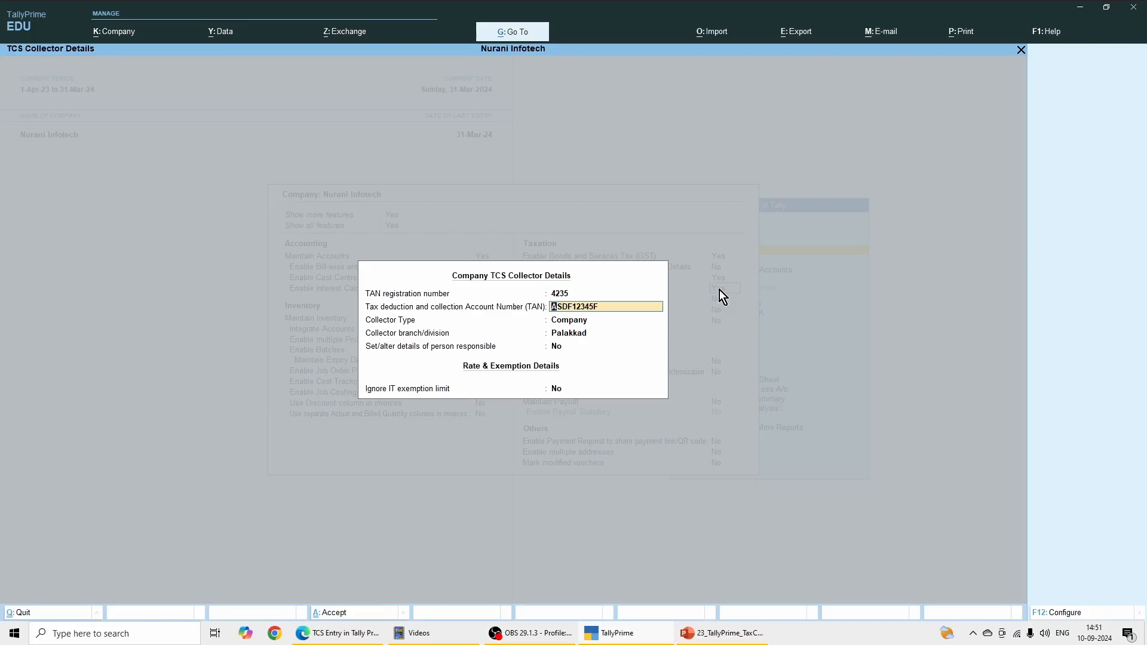
pyautogui.press('Return')
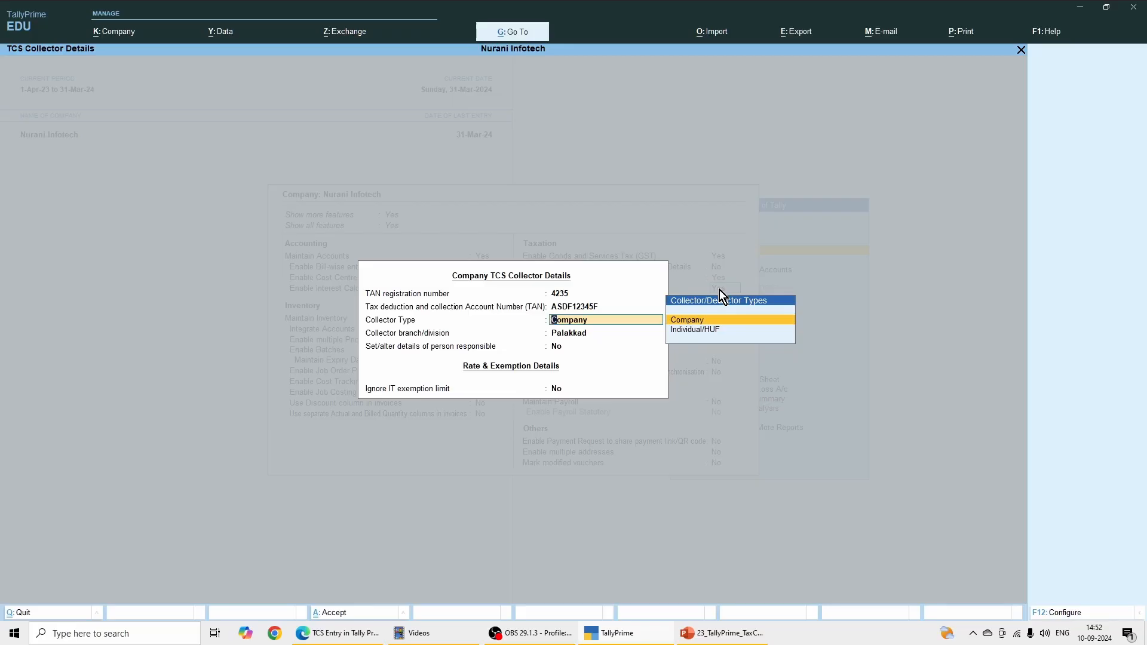
pyautogui.press('Return')
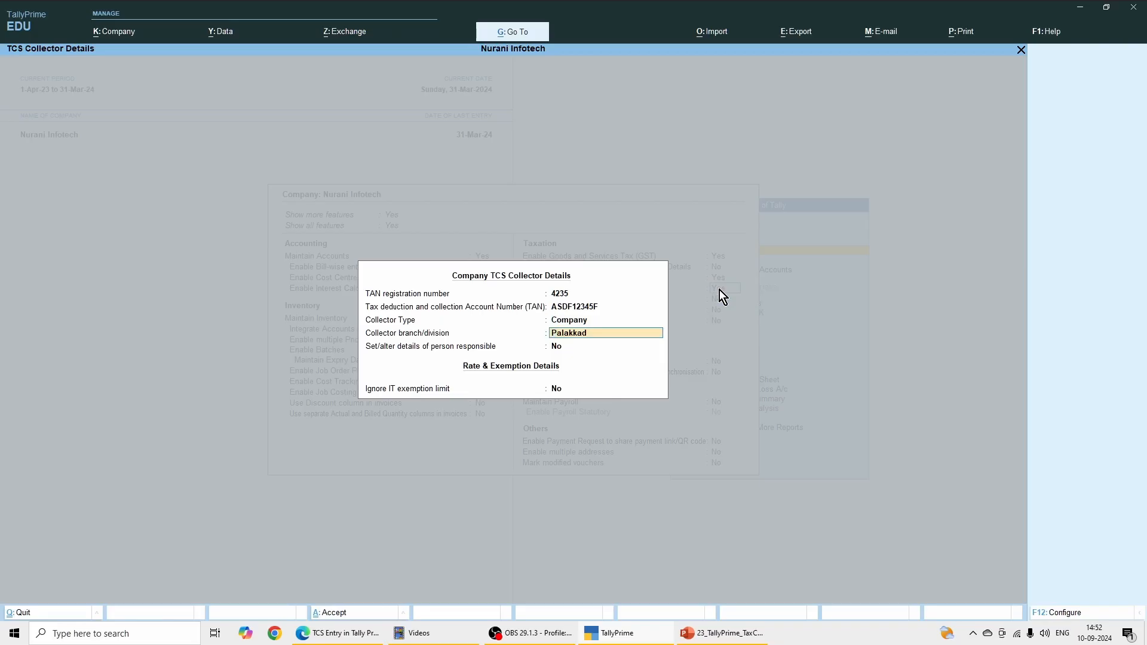
pyautogui.press('Return')
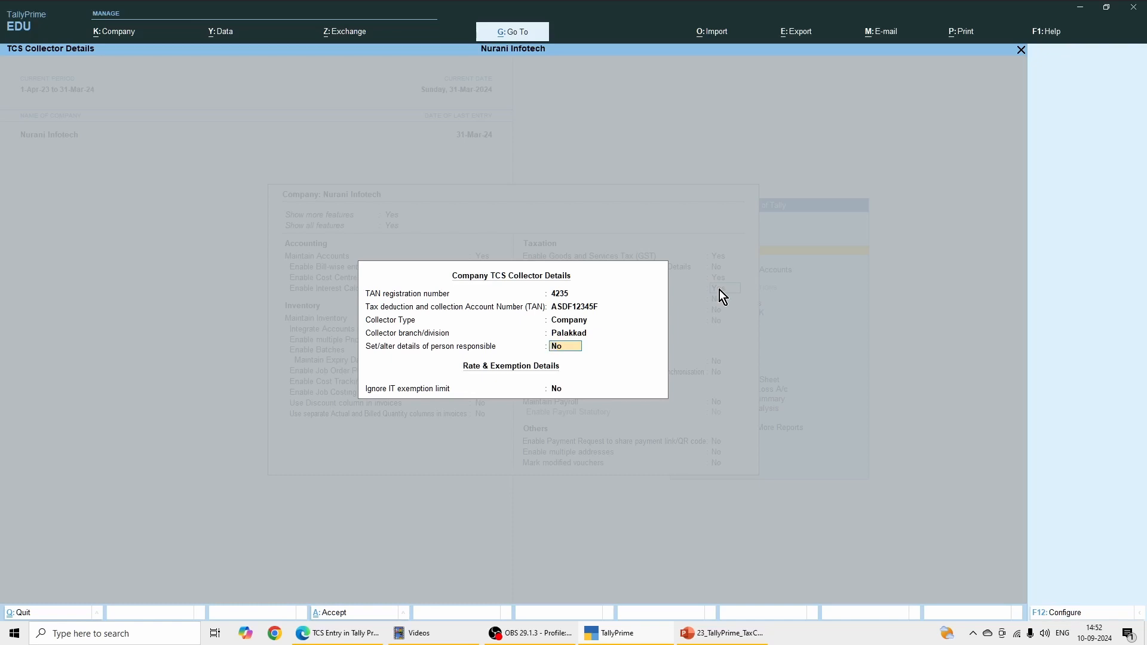
pyautogui.press('Return')
pyautogui.press('Return')
pyautogui.press('Return')
pyautogui.press('Return')
pyautogui.press('Return')
pyautogui.press('Return')
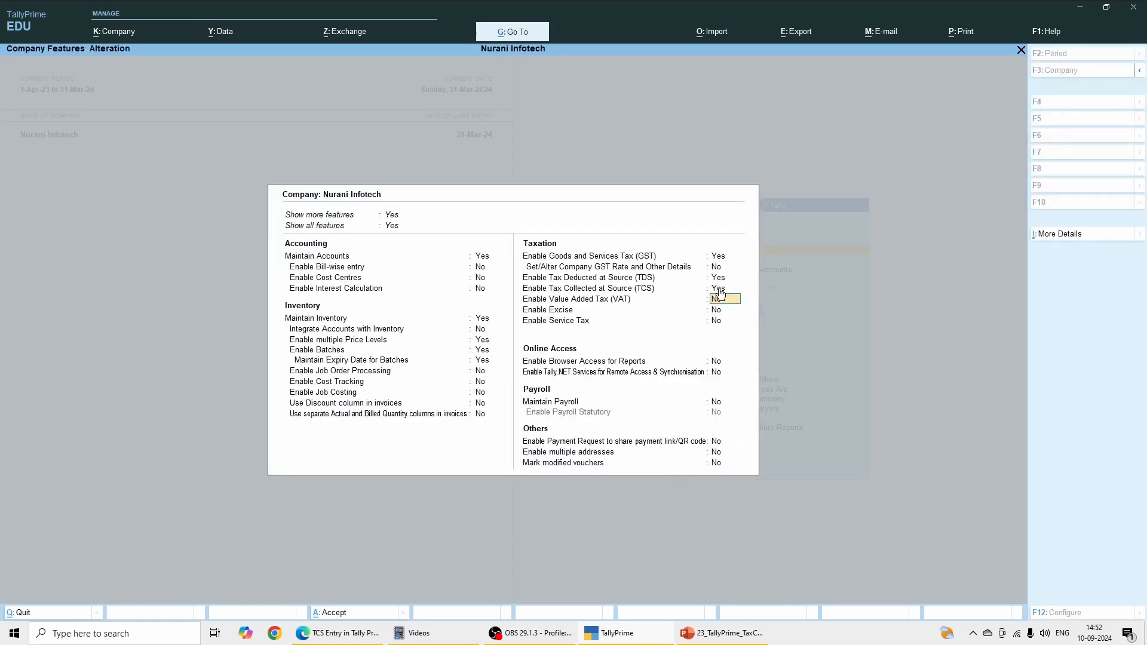
pyautogui.press('Return')
pyautogui.press('Return')
pyautogui.press('Return')
pyautogui.press('Return')
pyautogui.press('Return')
pyautogui.press('Return')
pyautogui.press('Return')
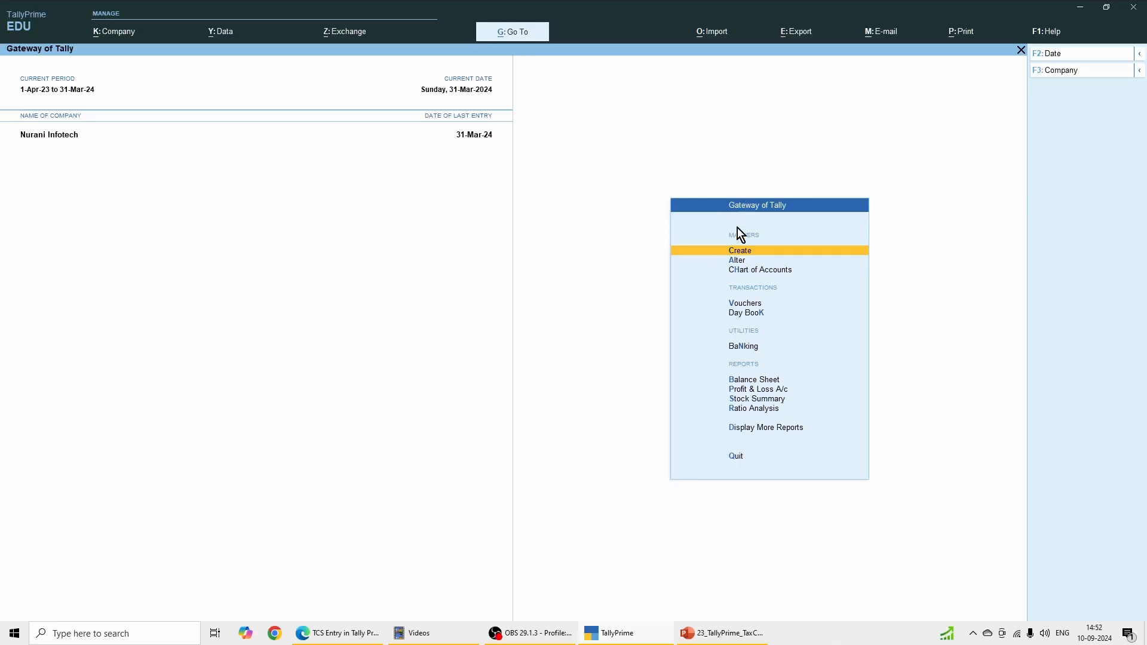
# Step: Start a new TCS Nature of Goods master named Liquor with section 206C and payment code 6CA
pyautogui.click(747, 254)
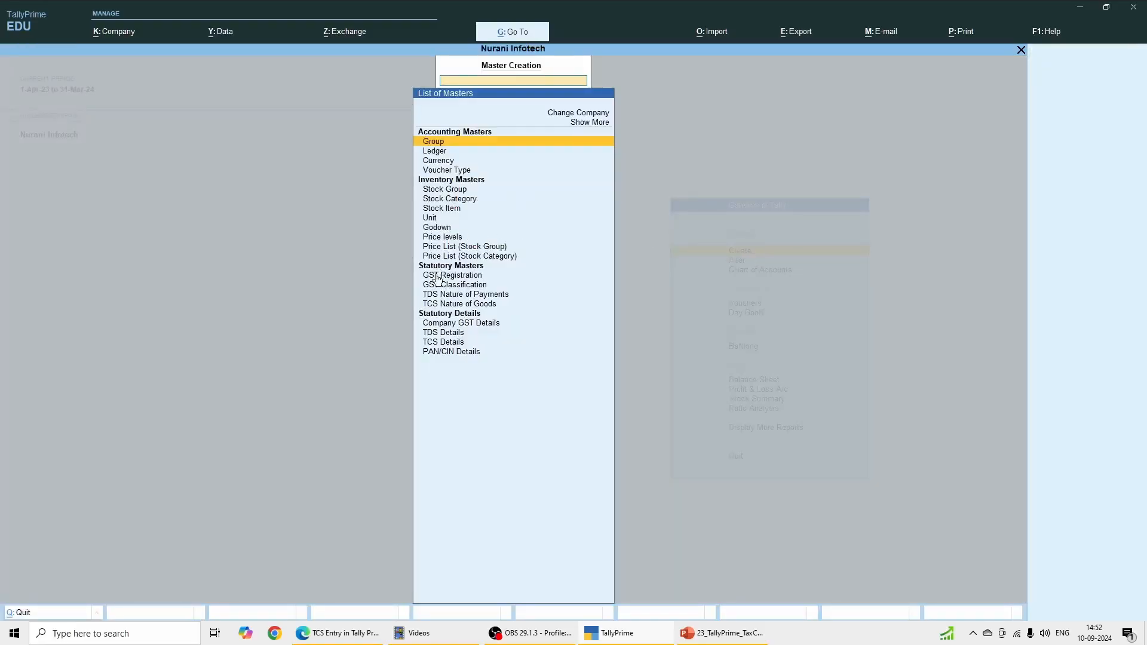
pyautogui.click(457, 306)
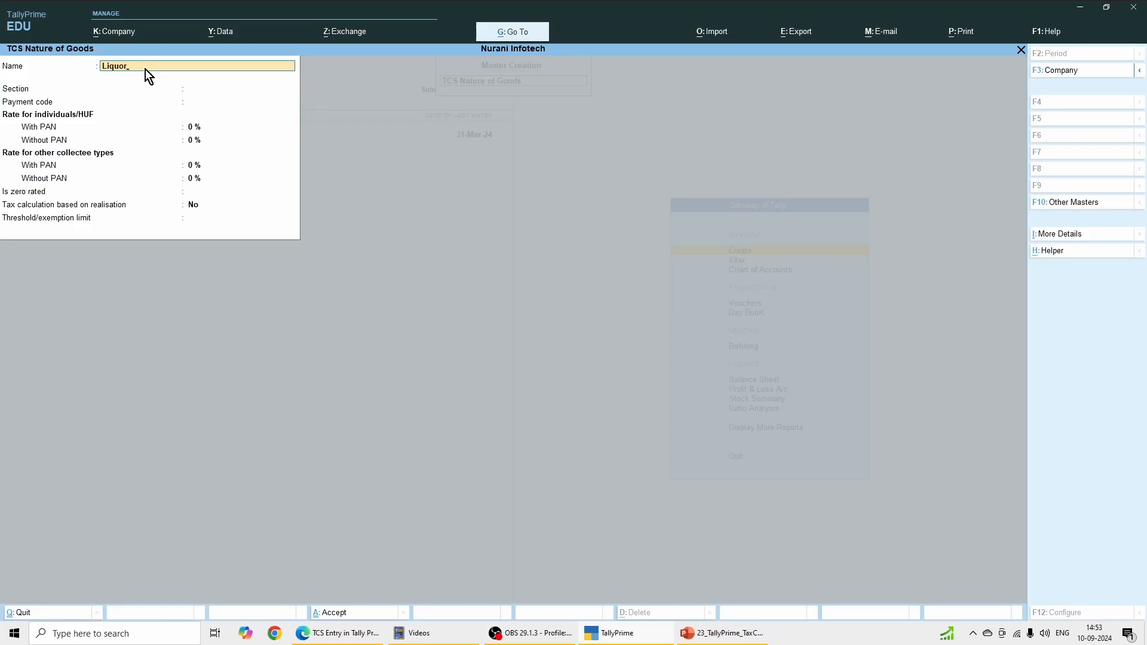
pyautogui.press('Return')
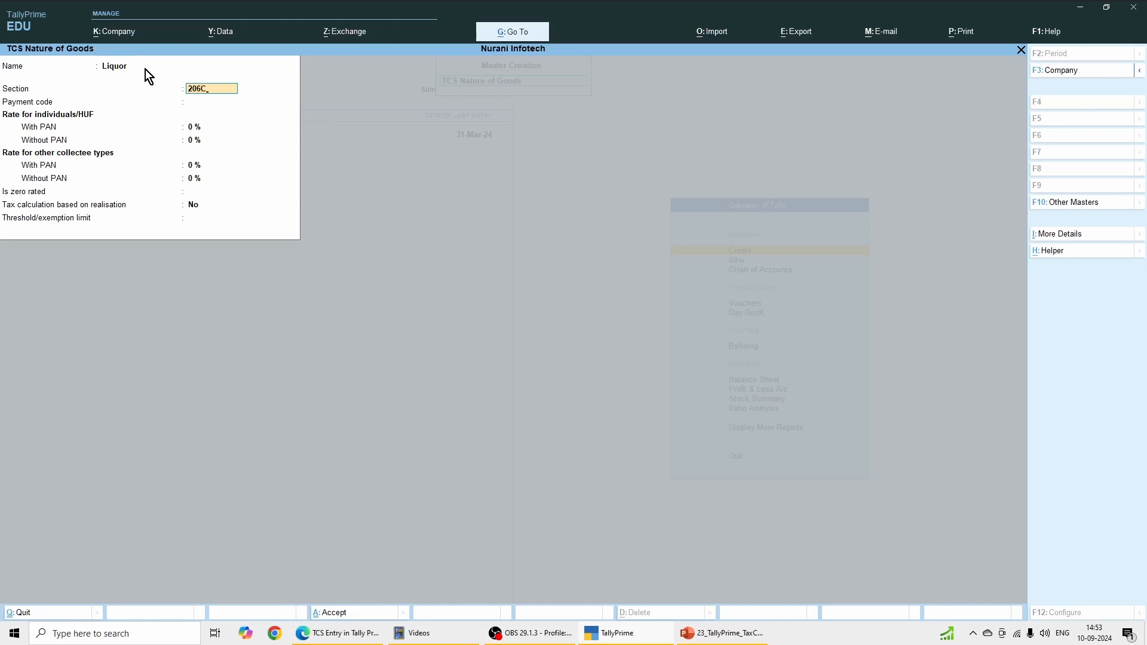
pyautogui.press('Return')
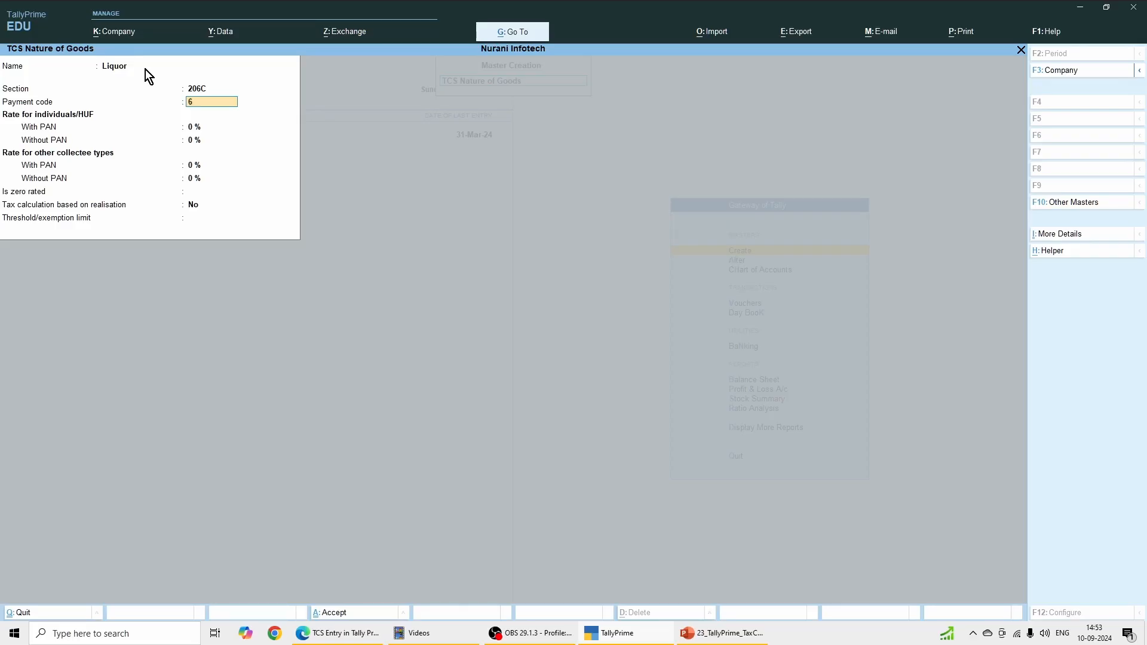
pyautogui.write('6CA')
pyautogui.press('Return')
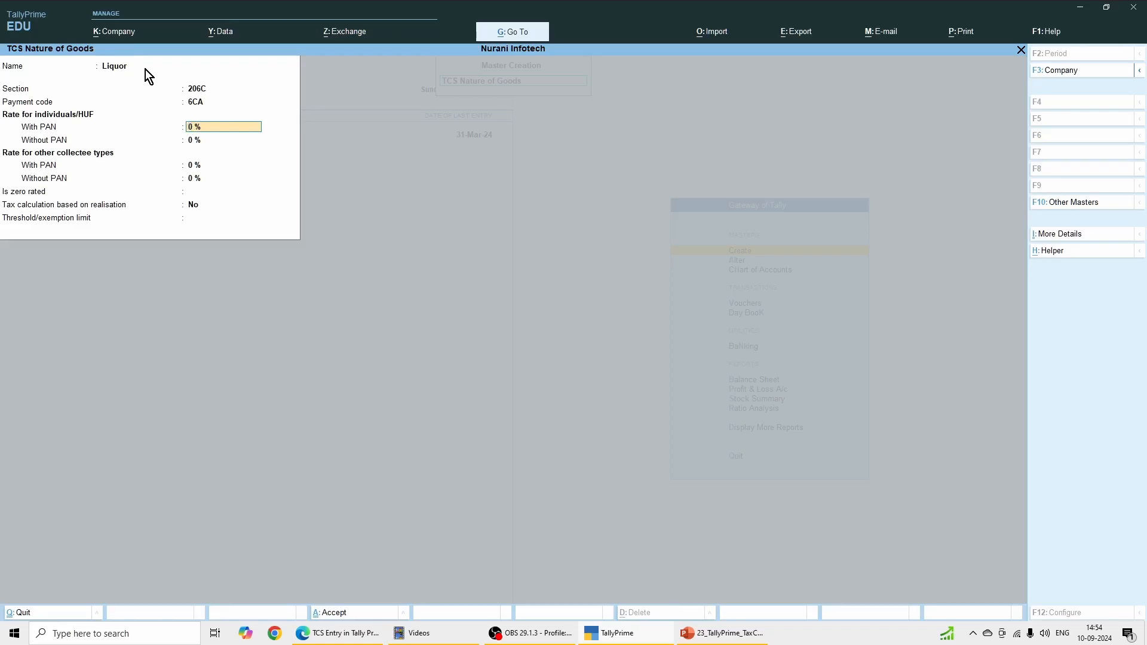
# Step: Set the Liquor rates to 1% with PAN and 2% without PAN for individuals/HUF and other collectee types
pyautogui.write('1')
pyautogui.press('Return')
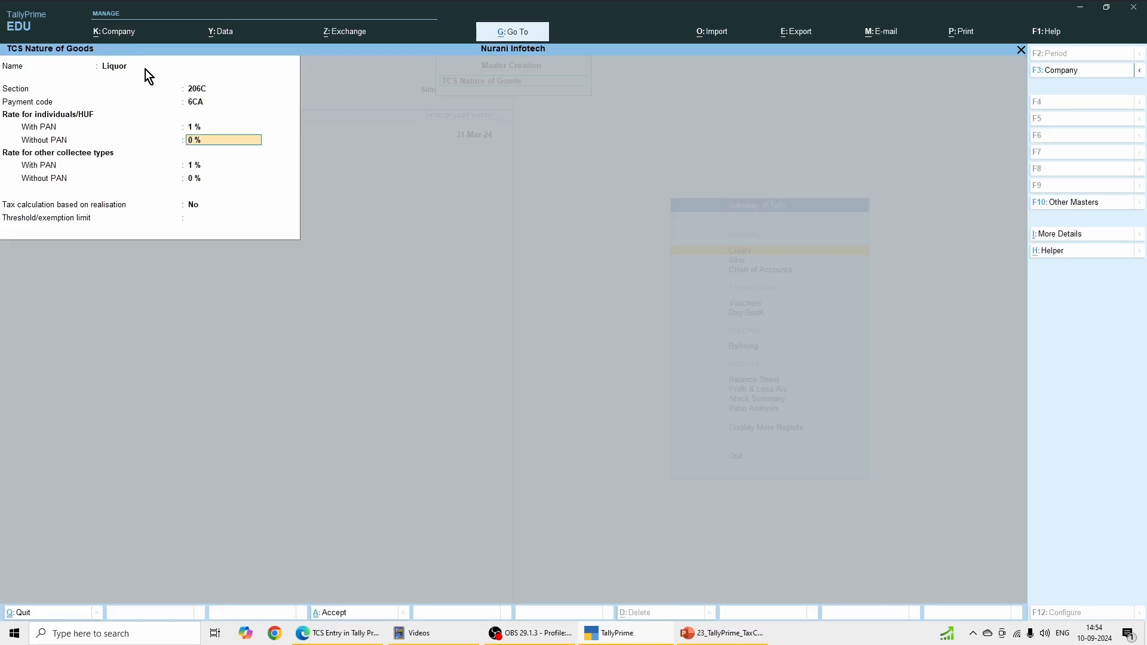
pyautogui.write('2')
pyautogui.press('Return')
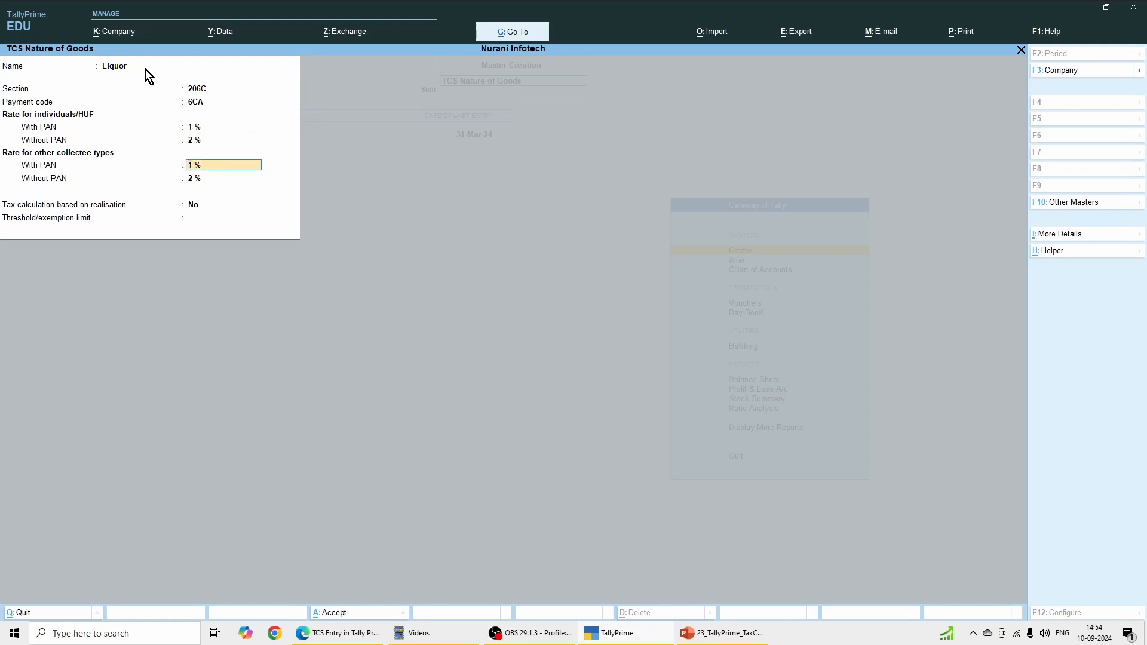
pyautogui.press('Return')
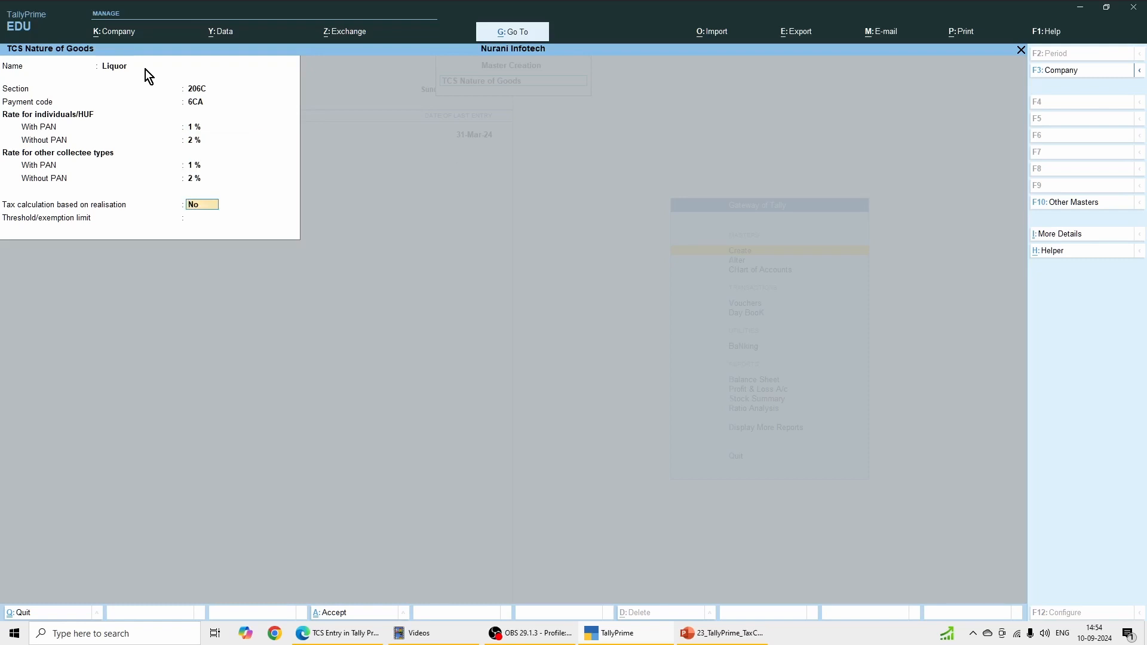
# Step: Set the Liquor threshold/exemption limit to 50,00,000, keep both tax calculation options at No, and save the master
pyautogui.press('Return')
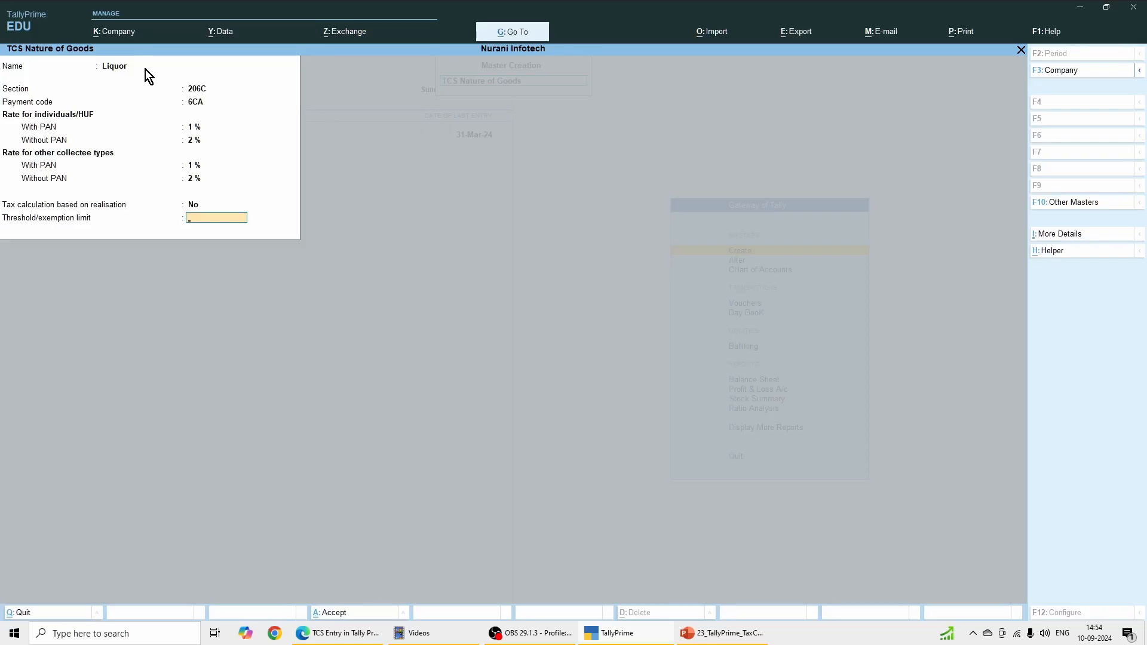
pyautogui.write('00')
pyautogui.press('Return')
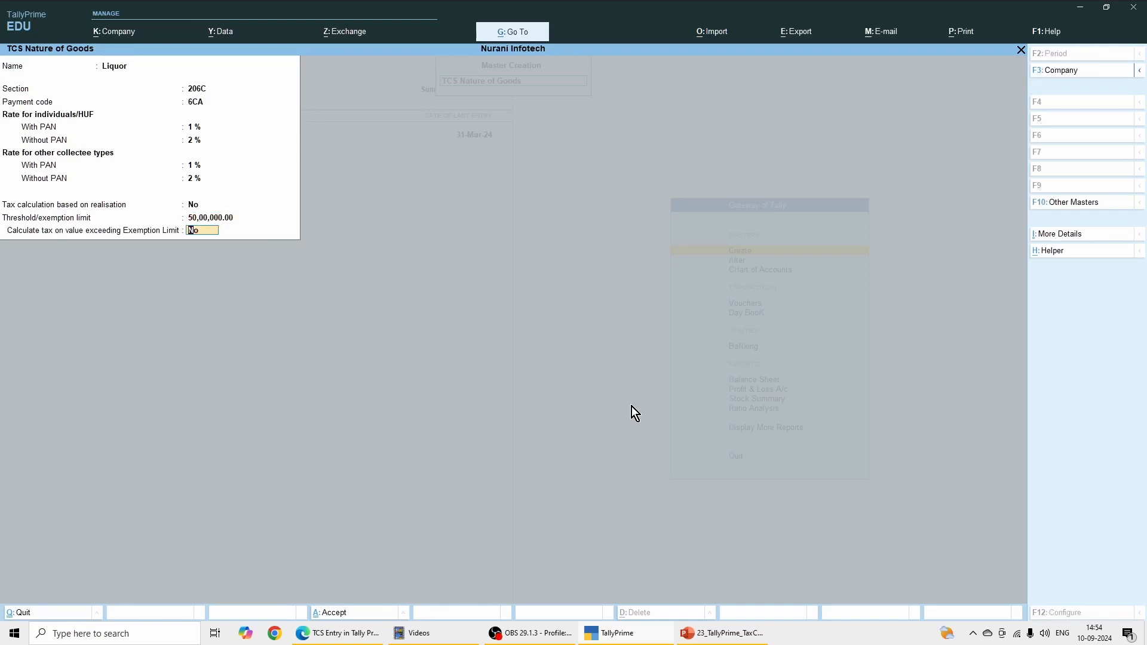
pyautogui.press('Return')
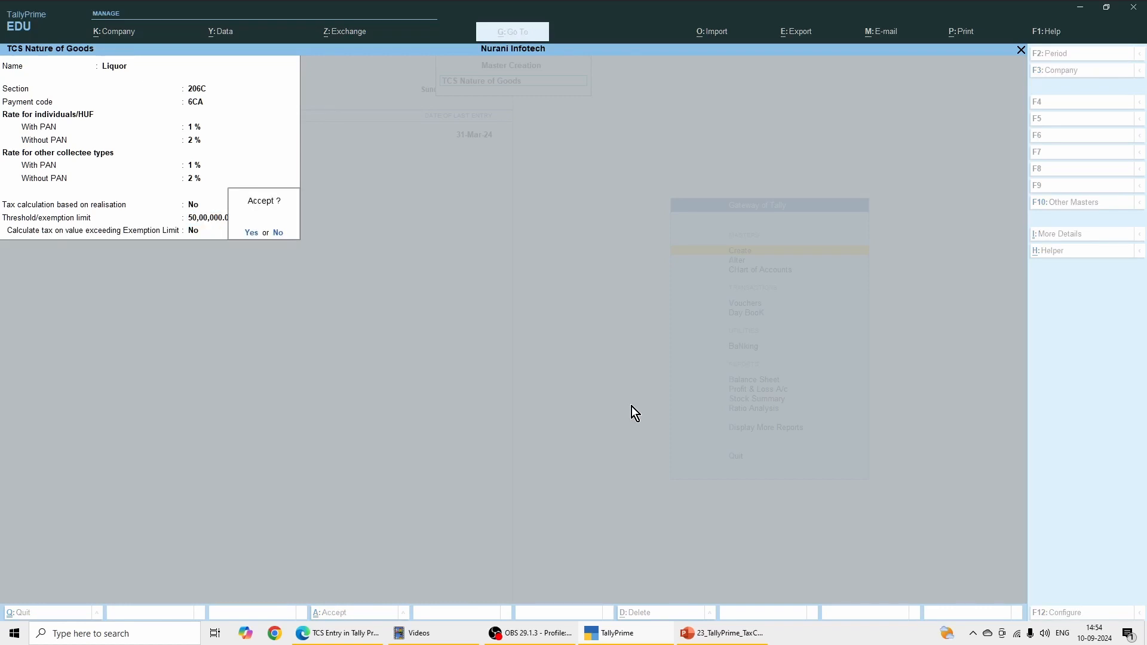
pyautogui.press('Return')
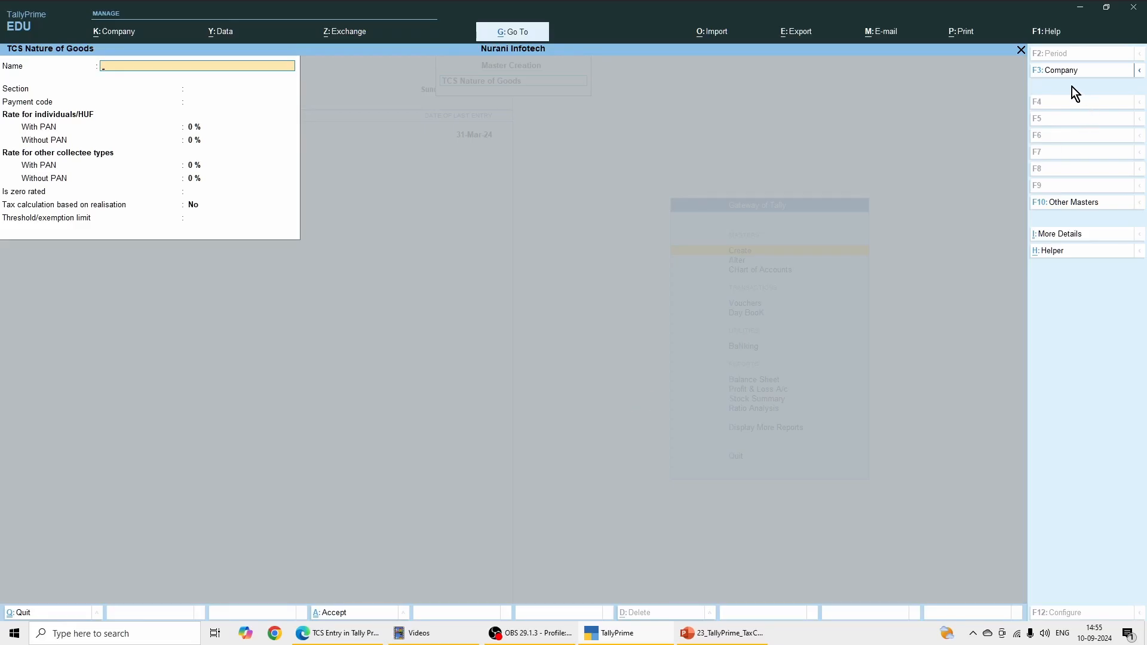
pyautogui.click(1020, 51)
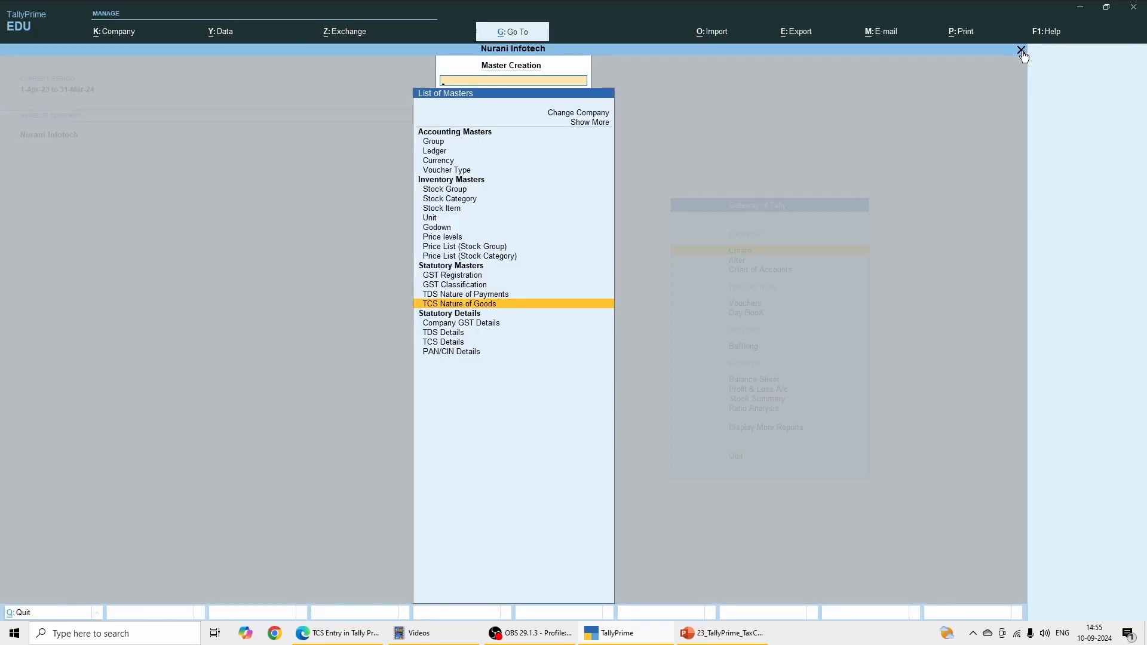
pyautogui.click(1022, 51)
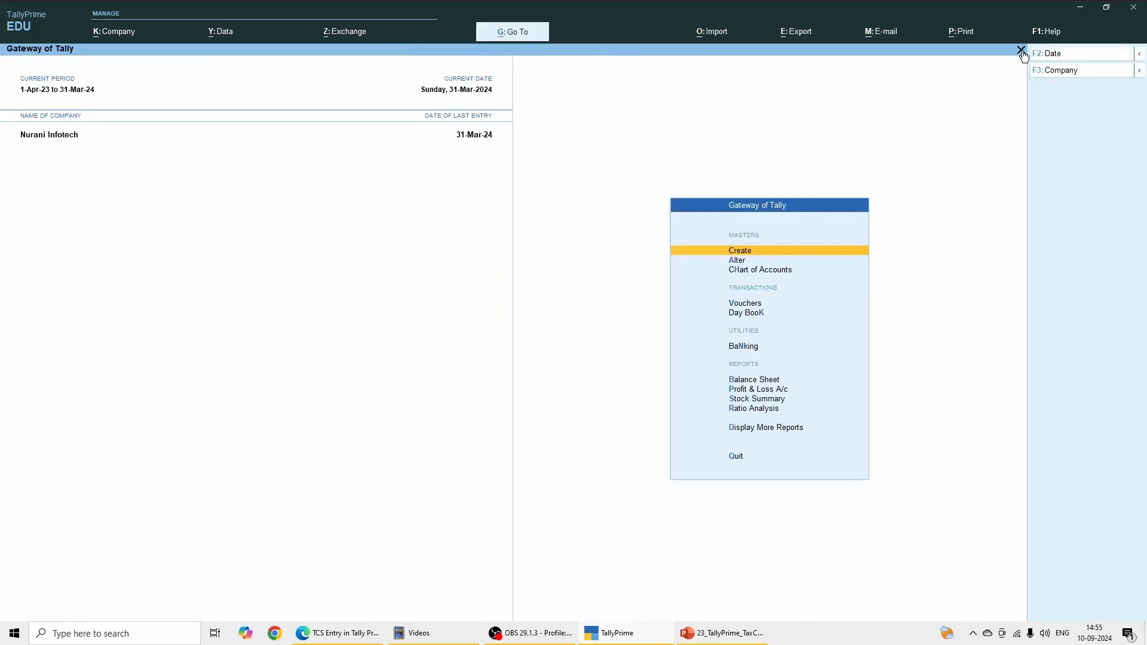
# Step: Start a new ledger named TCS on Liquor under the Duties & Taxes group
pyautogui.click(745, 256)
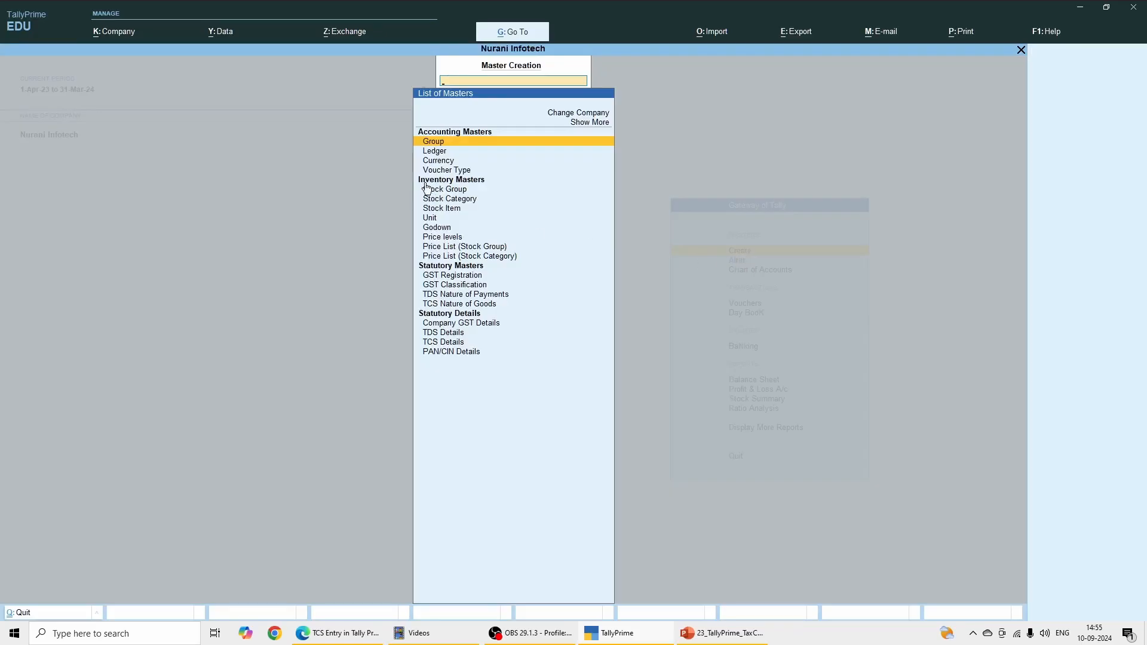
pyautogui.click(434, 150)
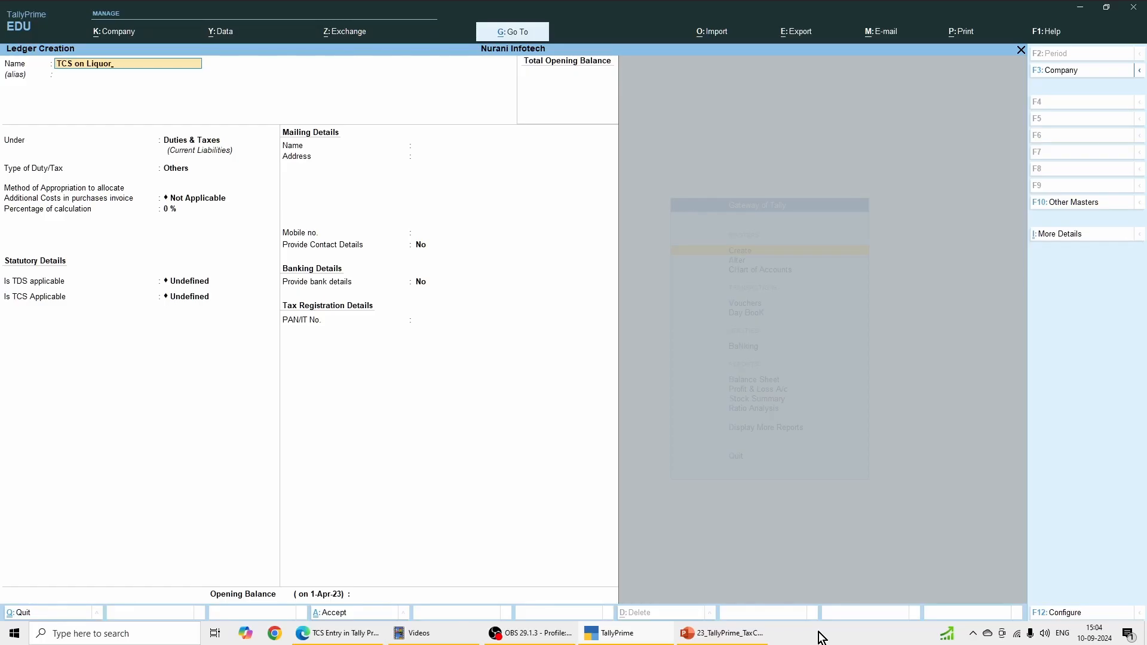
pyautogui.press('Return')
pyautogui.press('Return')
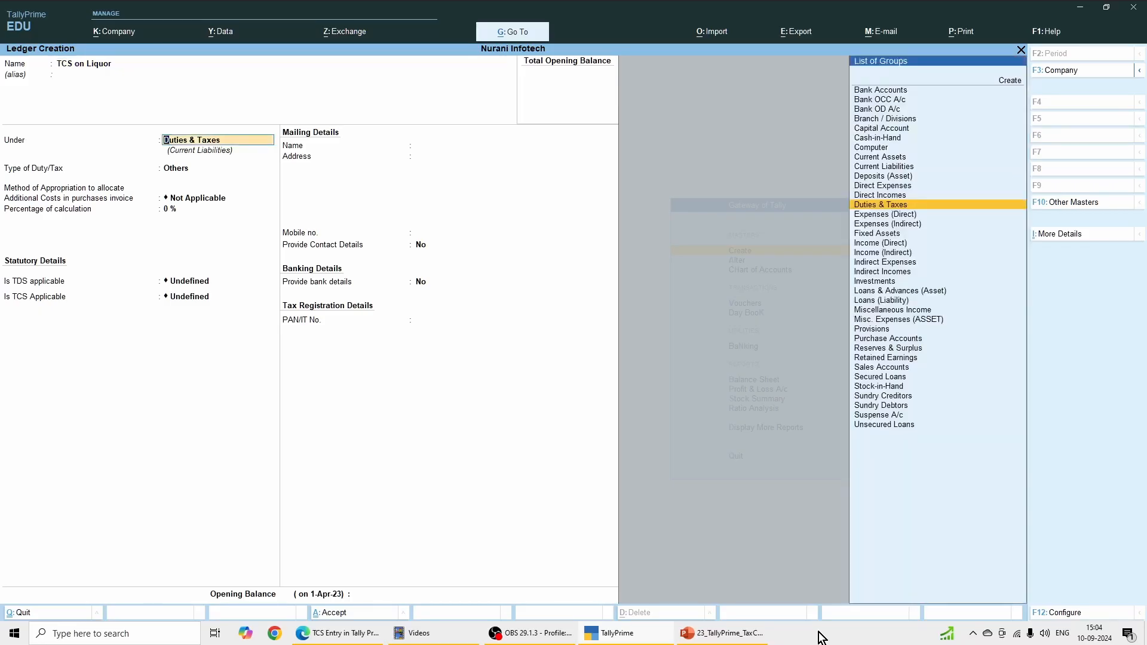
pyautogui.press('Return')
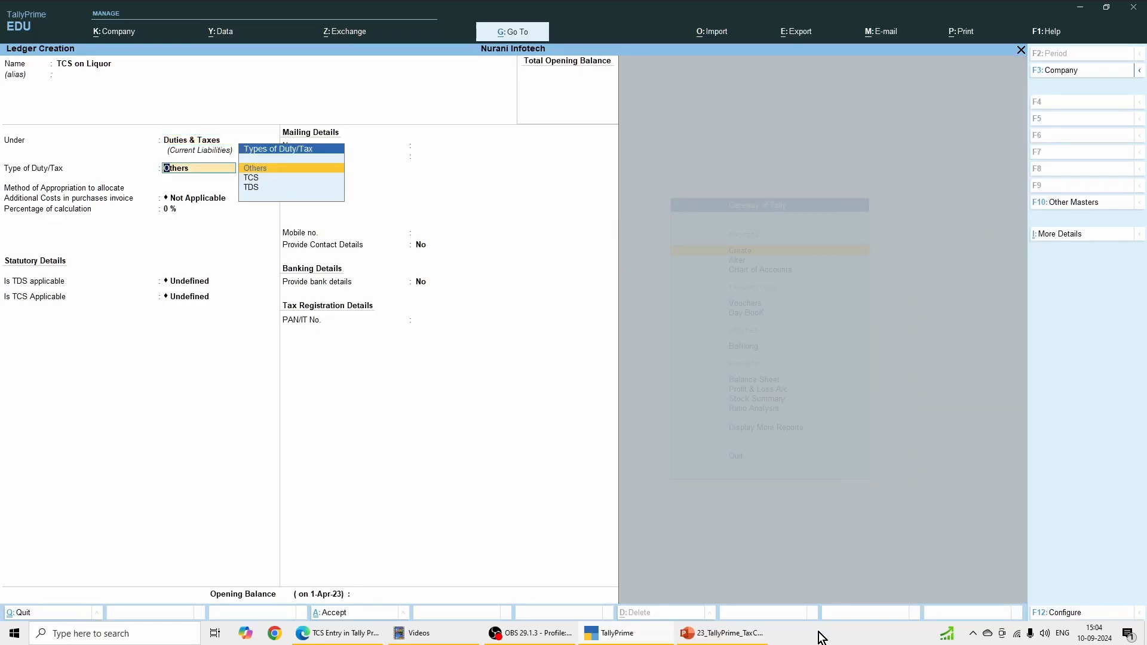
# Step: Set the TCS on Liquor ledger's duty type to TCS and nature of goods to Liquor, and save it
pyautogui.press('Down')
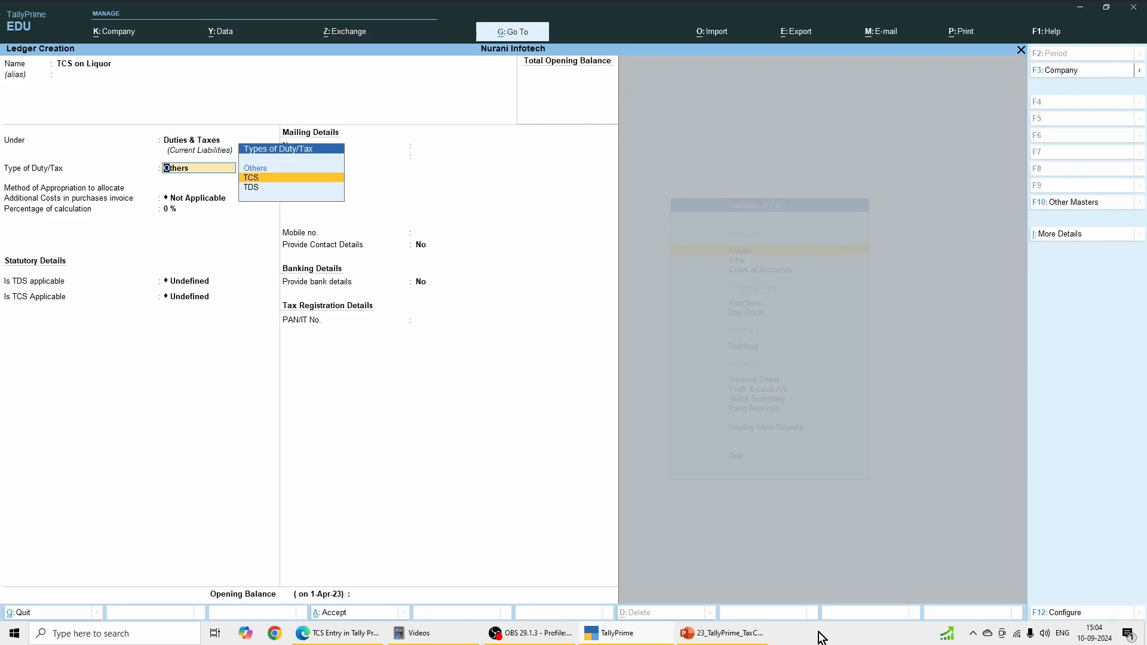
pyautogui.press('Return')
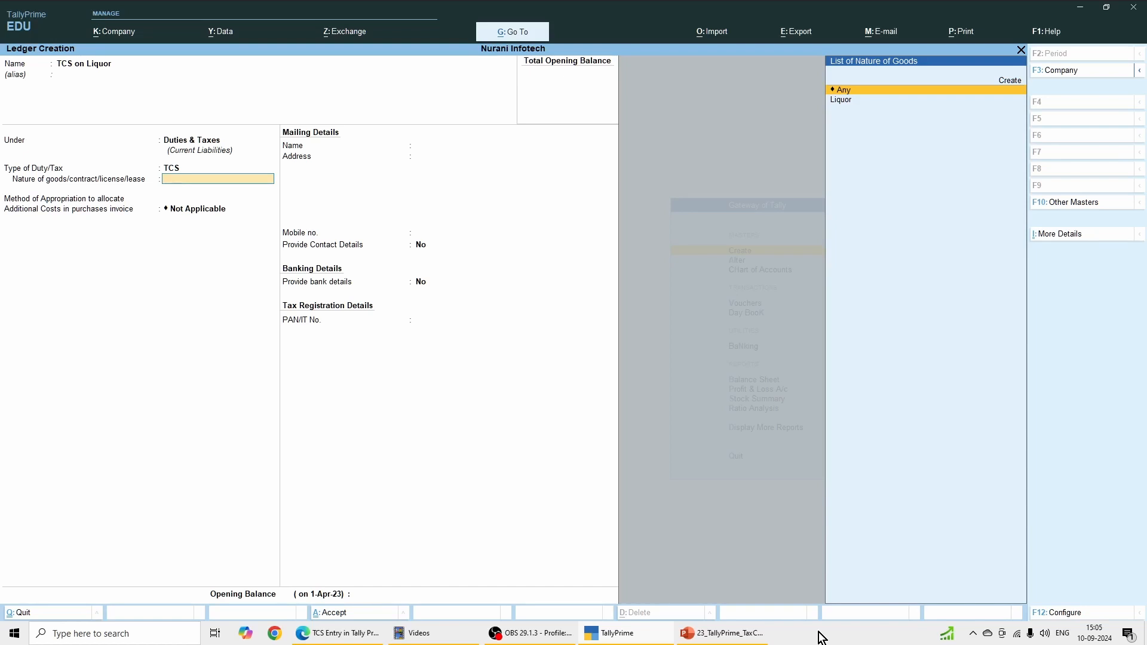
pyautogui.press('Down')
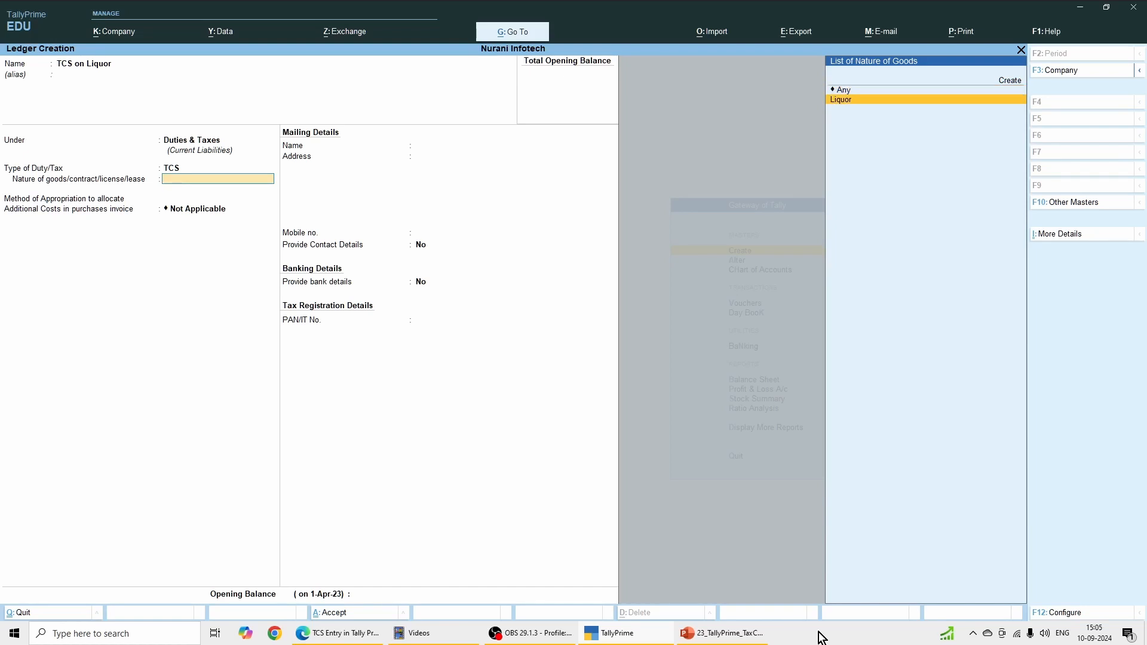
pyautogui.press('Return')
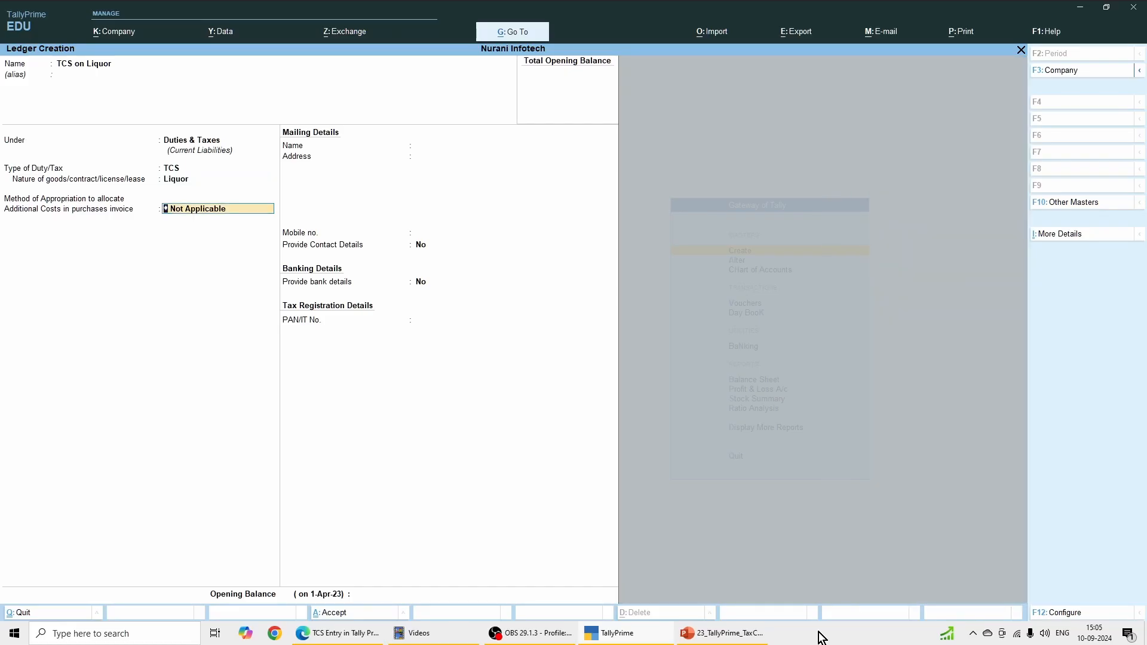
pyautogui.press('Return')
pyautogui.press('Return')
pyautogui.press('Return')
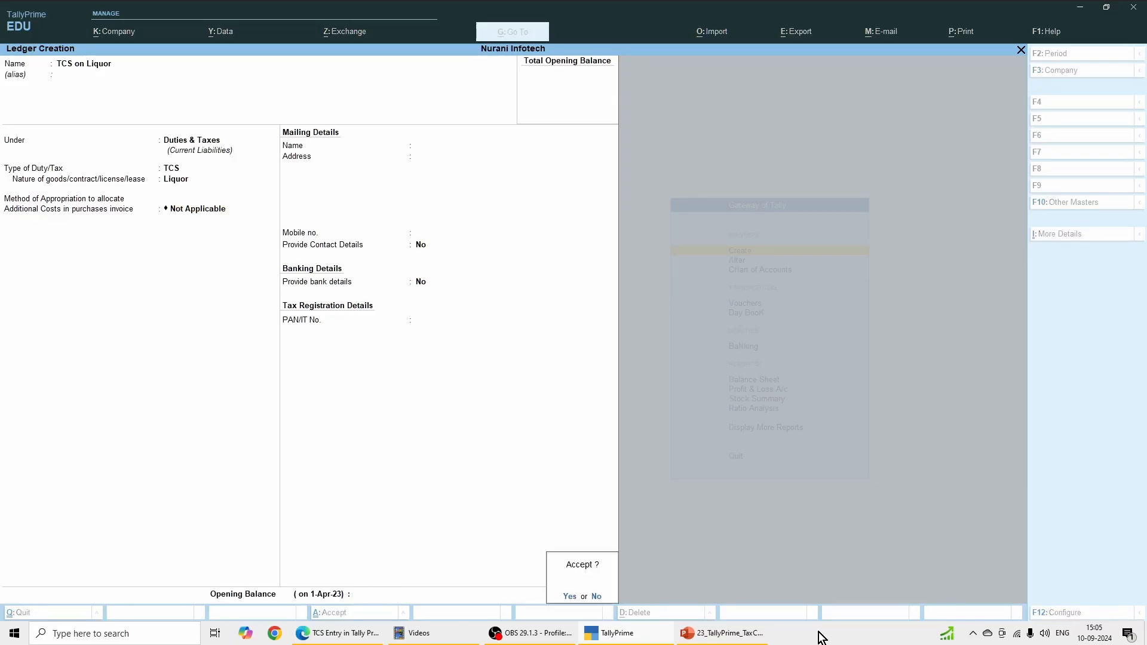
pyautogui.press('Return')
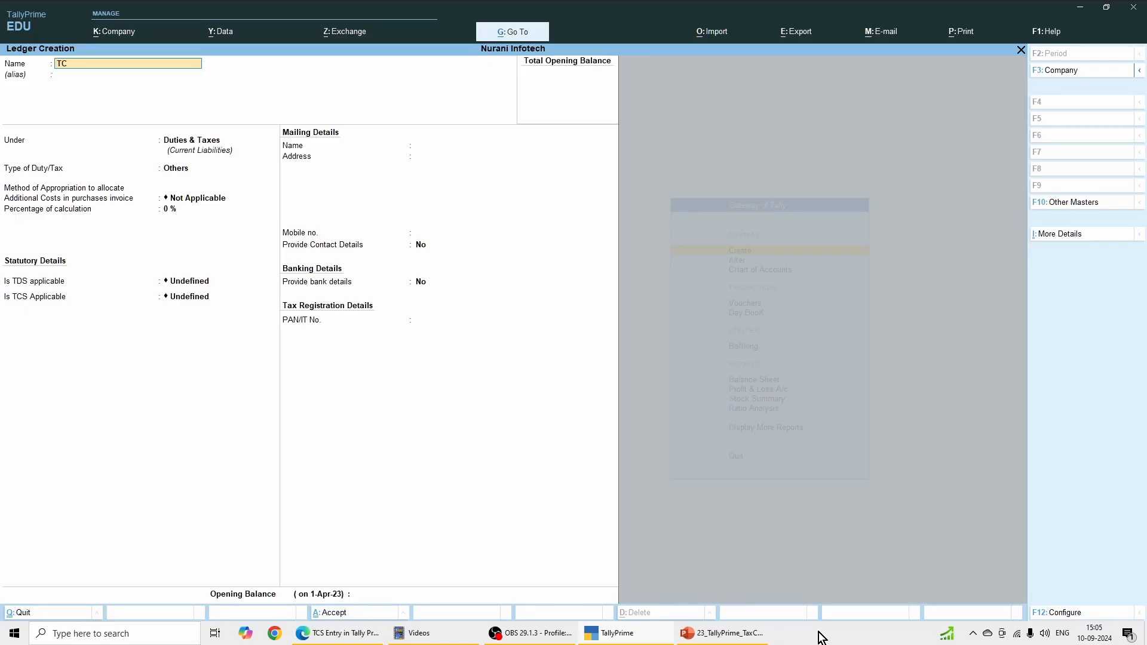
# Step: Start a new ledger named TCS Sales under the Sales Accounts group, with the ledger type Not Applicable
pyautogui.write('S Sales')
pyautogui.press('Return')
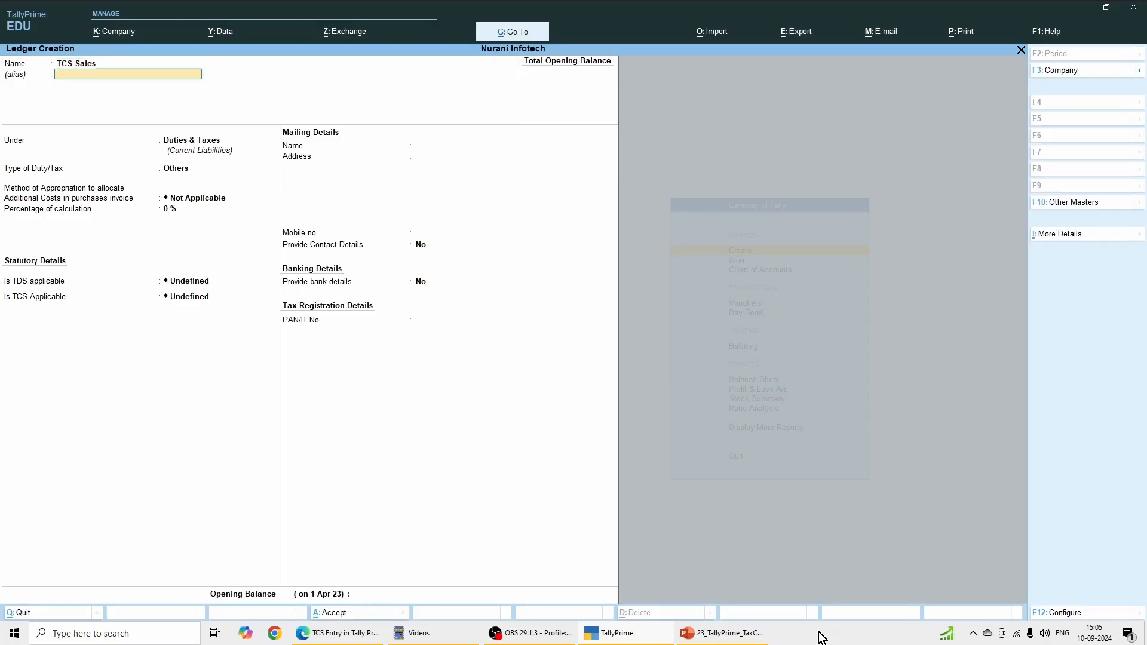
pyautogui.write('Sa')
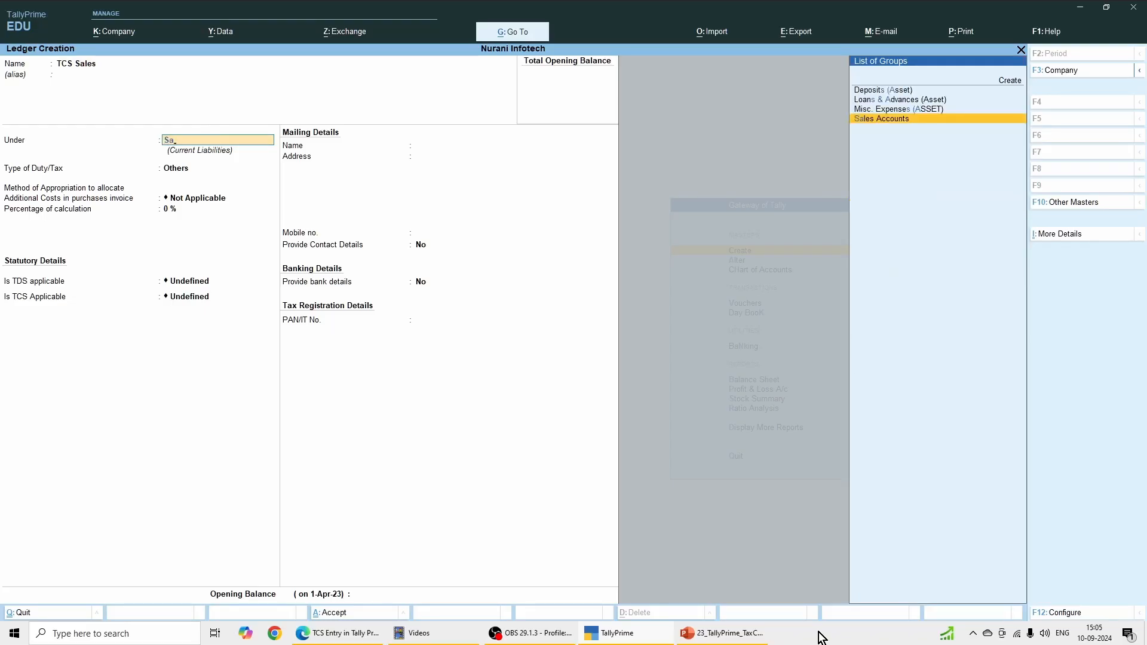
pyautogui.press('Return')
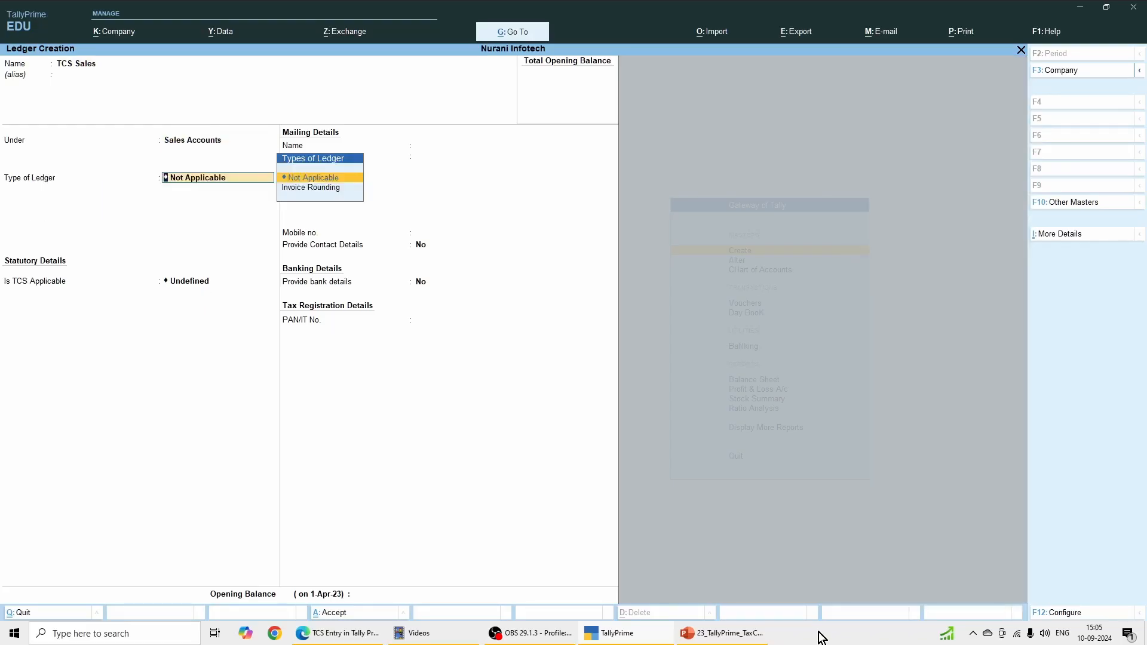
pyautogui.press('Return')
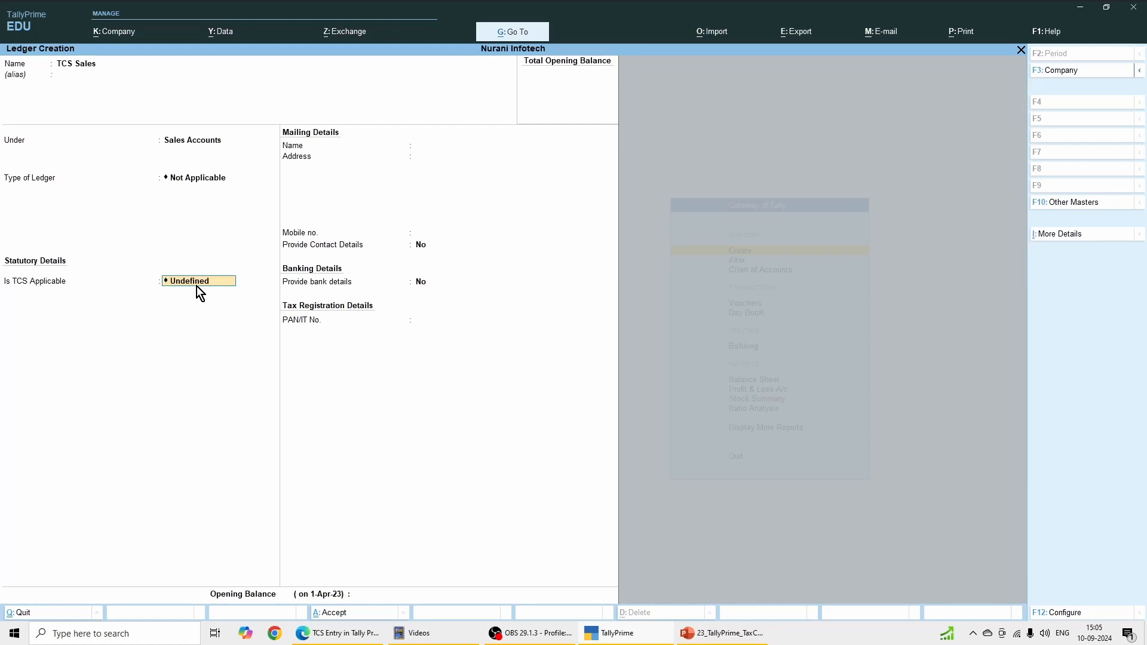
# Step: Make TCS Applicable for the TCS Sales ledger with Liquor as the nature of goods, and save the ledger
pyautogui.press('Return')
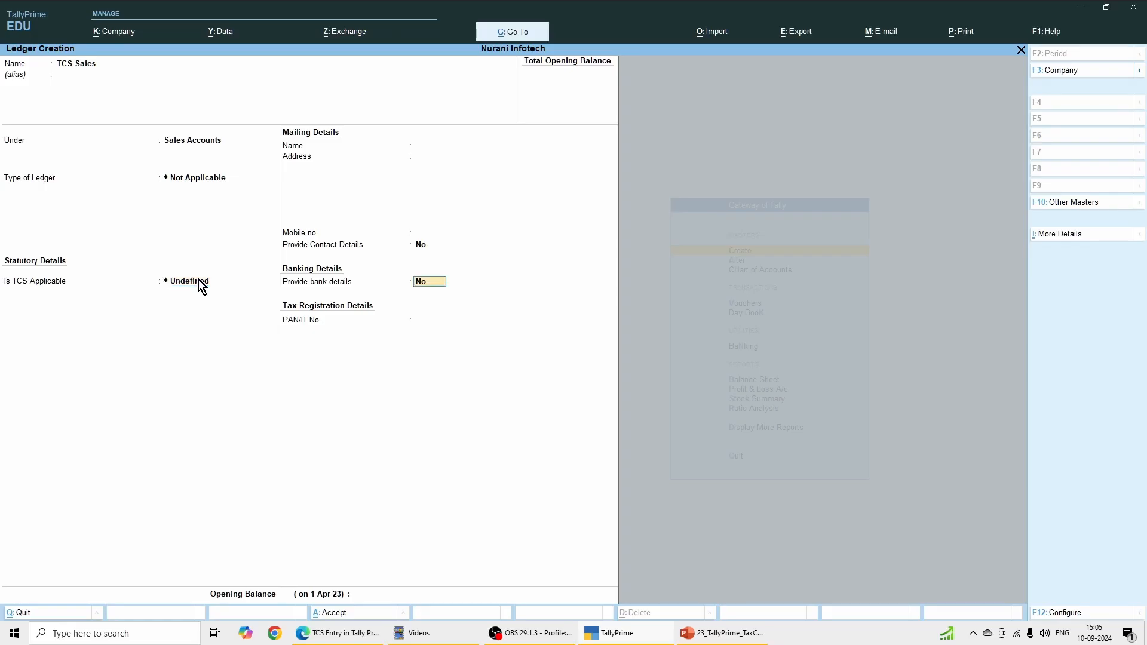
pyautogui.click(190, 286)
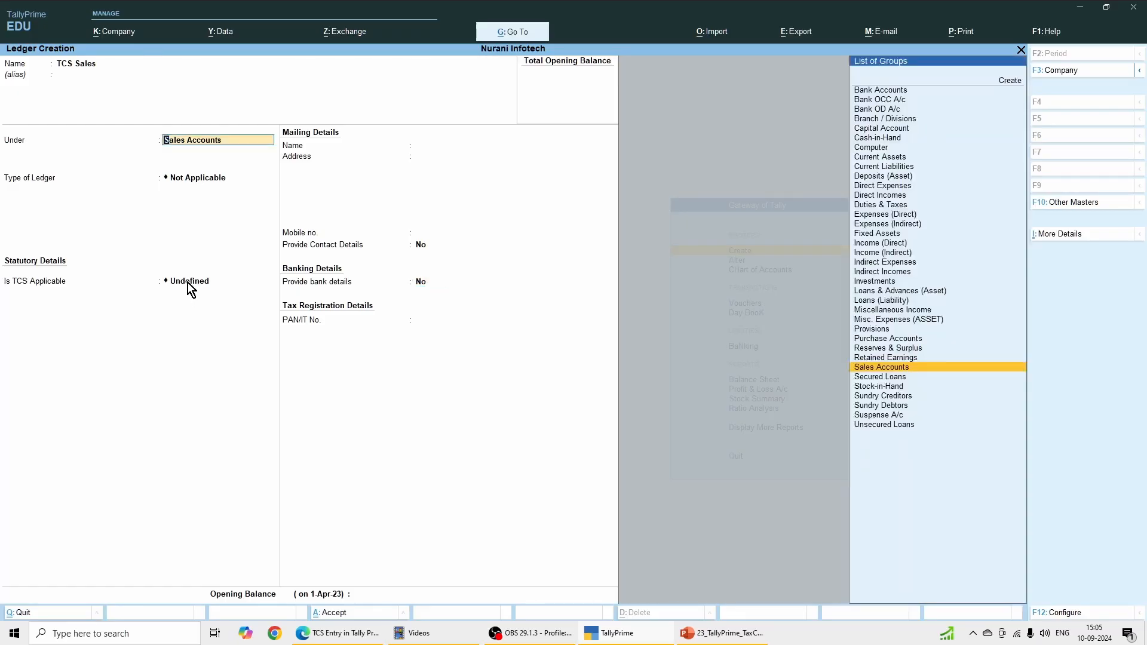
pyautogui.click(266, 282)
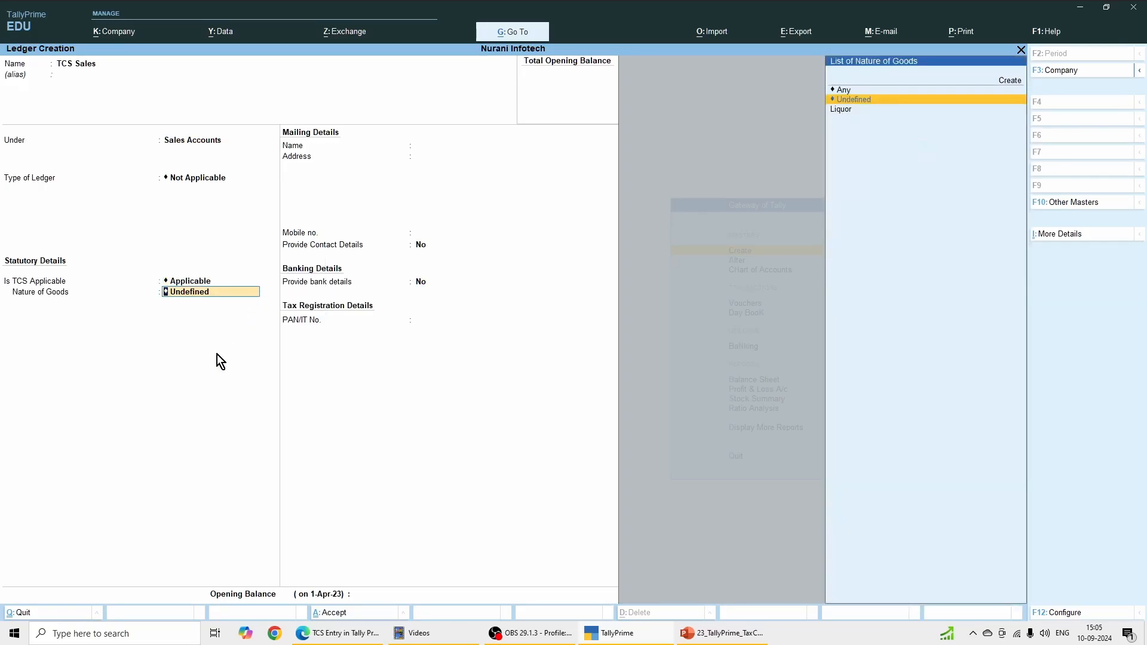
pyautogui.press('Down')
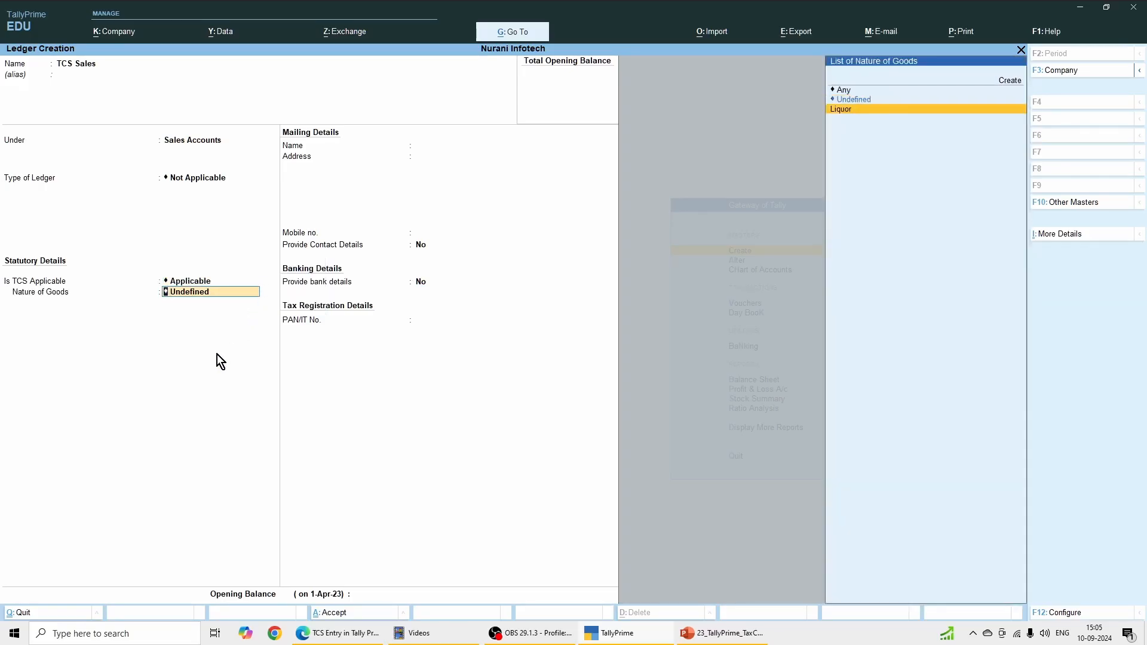
pyautogui.press('Return')
pyautogui.press('Return')
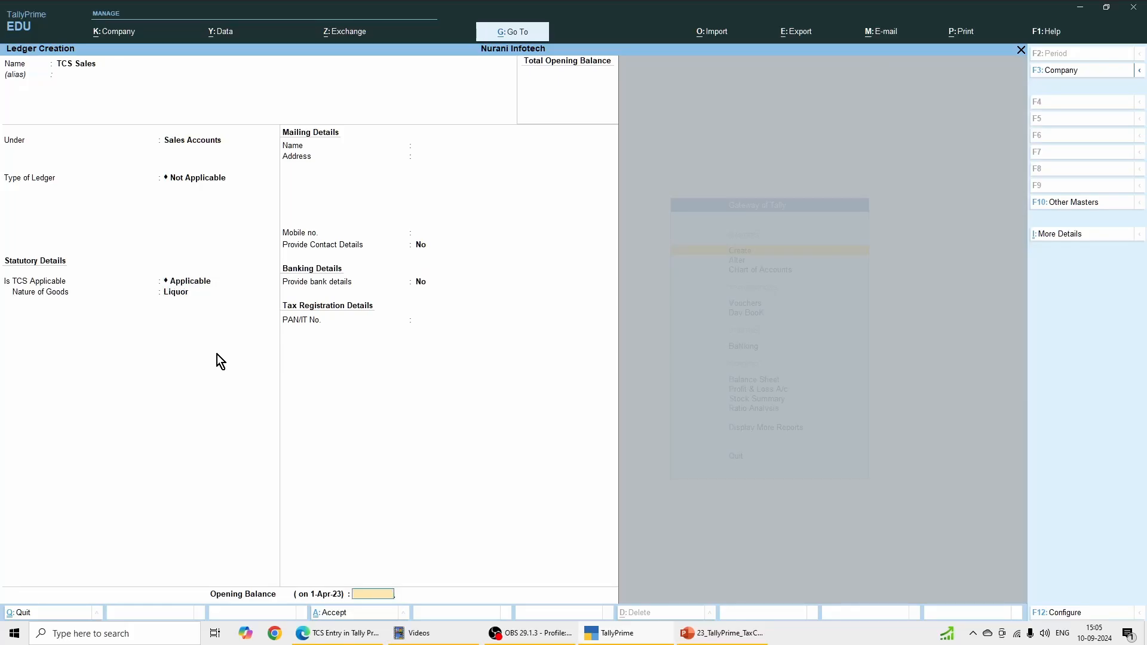
pyautogui.press('Return')
pyautogui.press('Return')
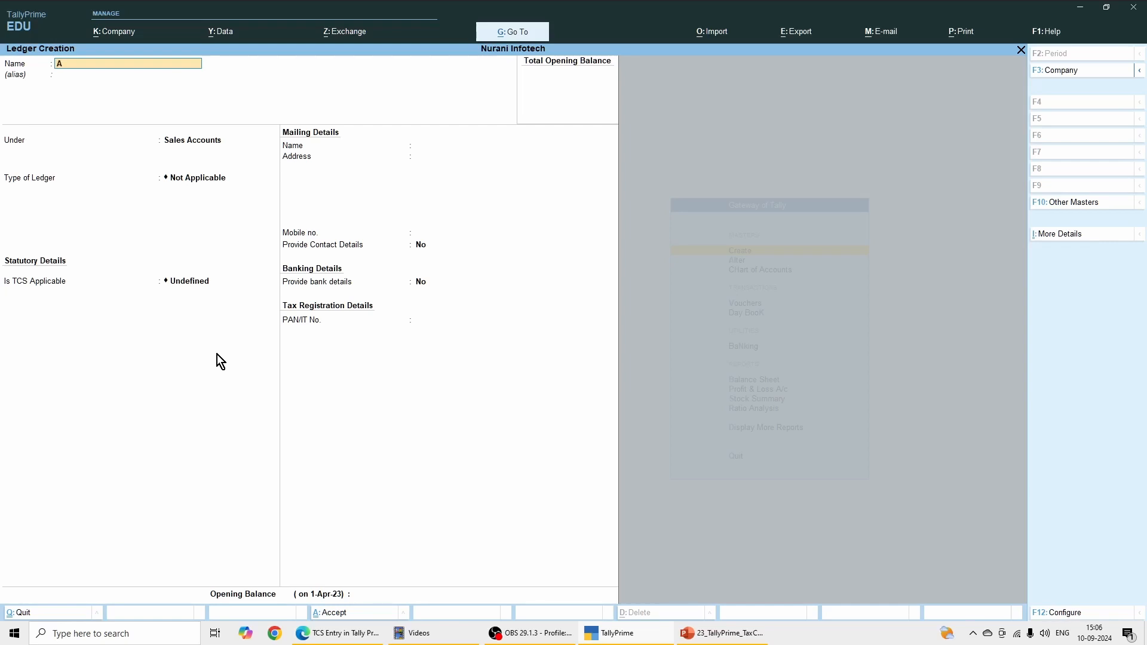
# Step: Start a new ledger named ABC Co Ltd under Sundry Debtors, with the pricing level Not Applicable
pyautogui.write('BC')
pyautogui.press('Return')
pyautogui.press('Return')
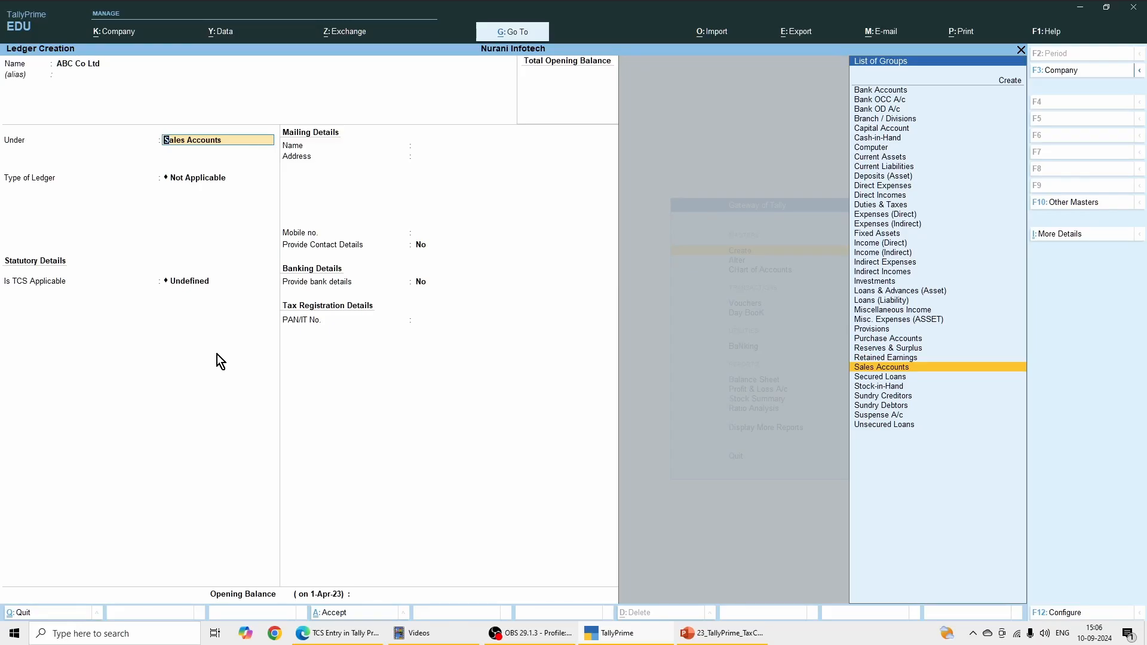
pyautogui.write('Sun')
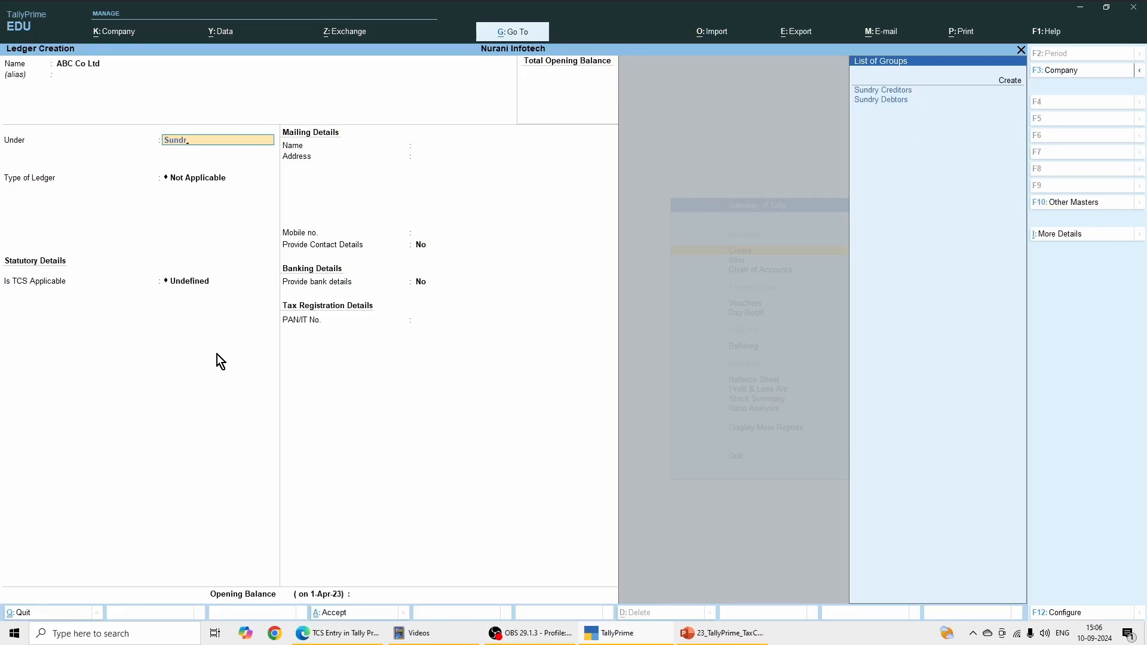
pyautogui.write('dr')
pyautogui.press('Down')
pyautogui.press('Return')
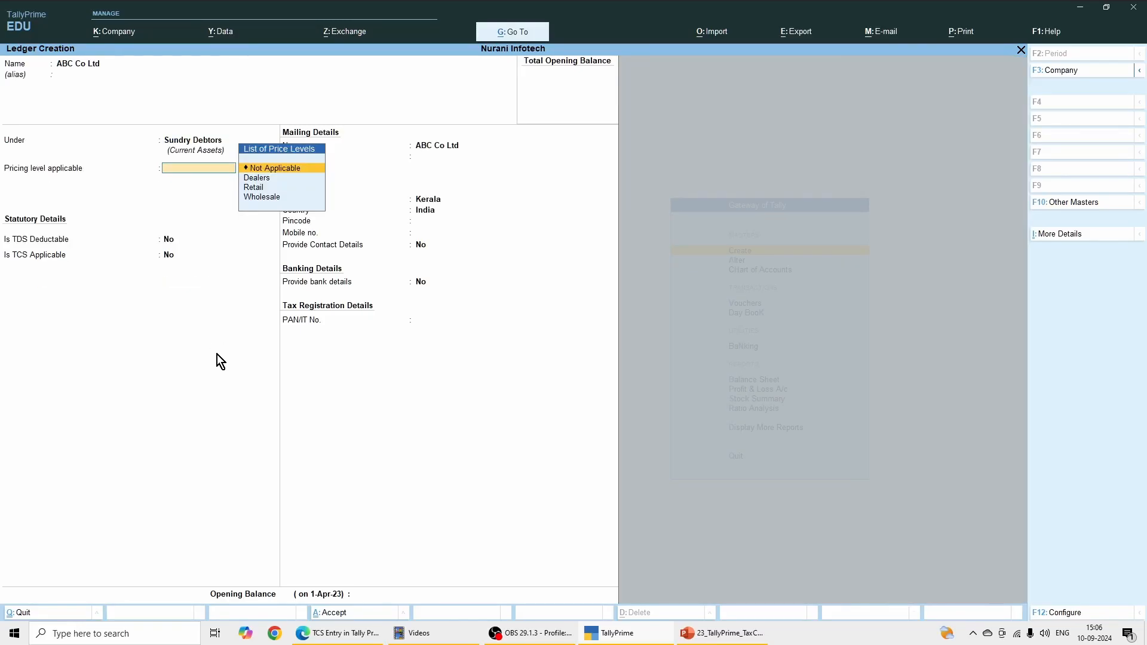
pyautogui.press('Return')
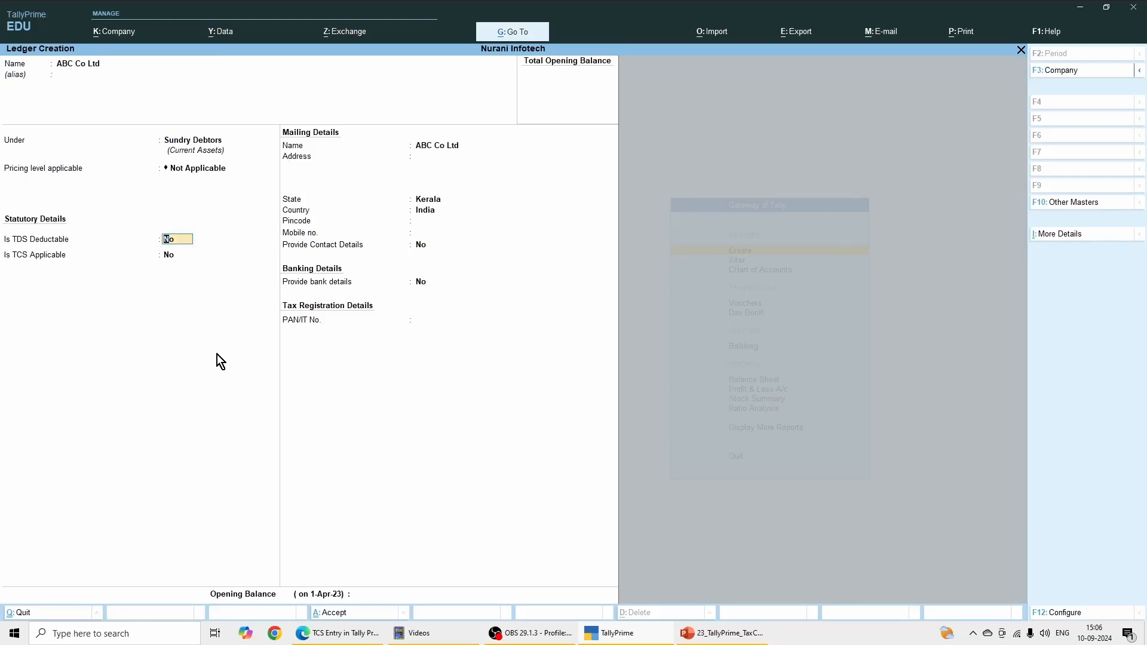
# Step: Set TCS Applicable to Yes for ABC Co Ltd with buyer/lessee type Company - Resident, and save the ledger
pyautogui.press('Return')
pyautogui.write('yes')
pyautogui.press('Return')
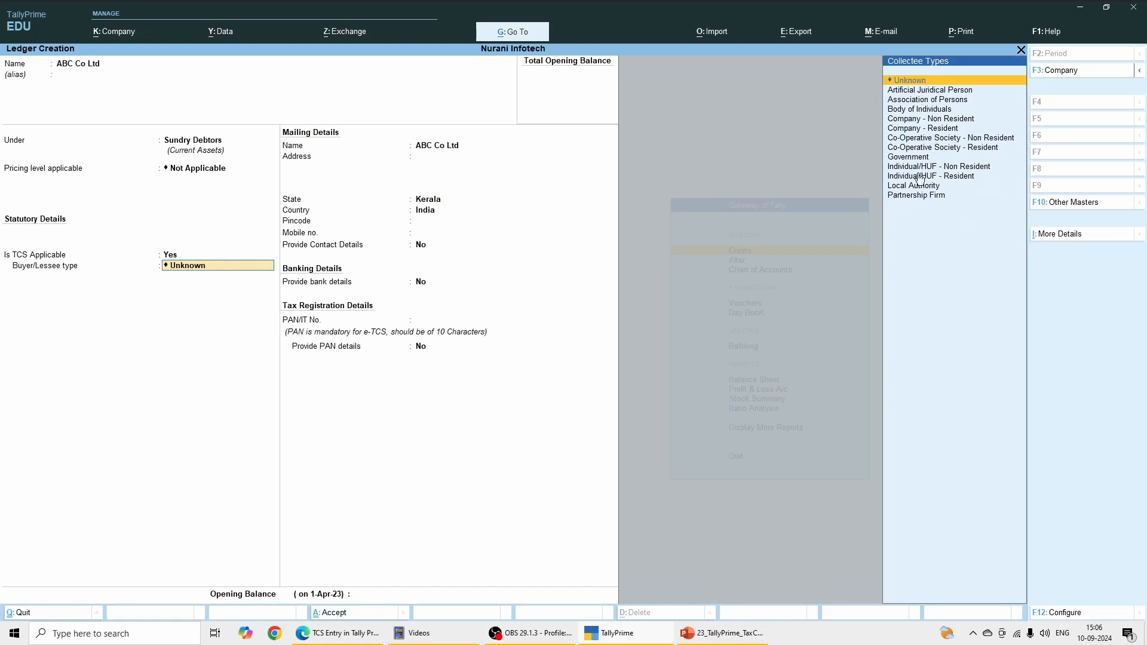
pyautogui.click(912, 129)
pyautogui.press('Return')
pyautogui.press('Return')
pyautogui.press('Return')
pyautogui.press('Return')
pyautogui.press('Return')
pyautogui.press('Return')
pyautogui.press('Return')
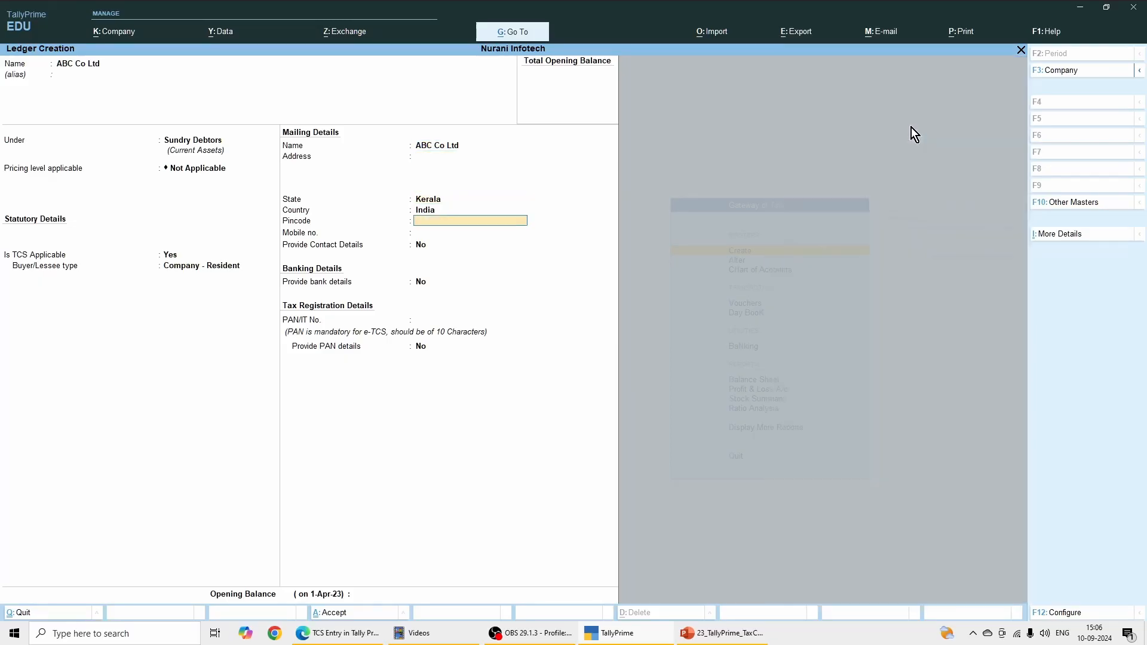
pyautogui.press('Return')
pyautogui.press('Return')
pyautogui.press('Return')
pyautogui.press('Return')
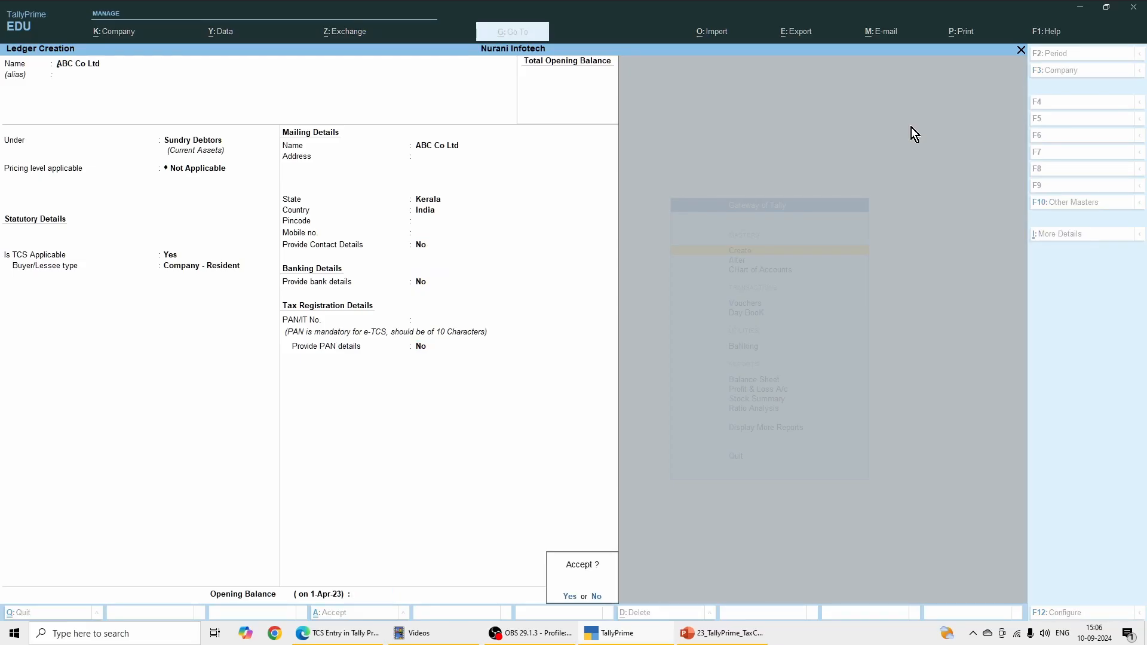
pyautogui.press('Return')
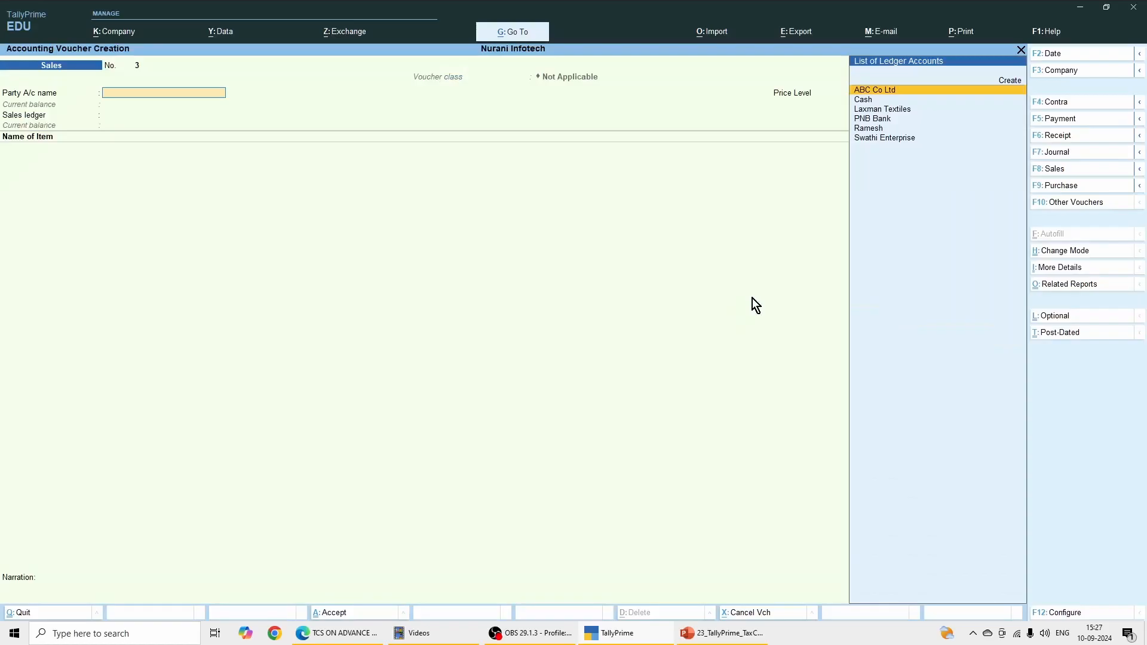
# Step: Start a sales voucher of type Sales with the voucher class Not Applicable
pyautogui.click(1059, 170)
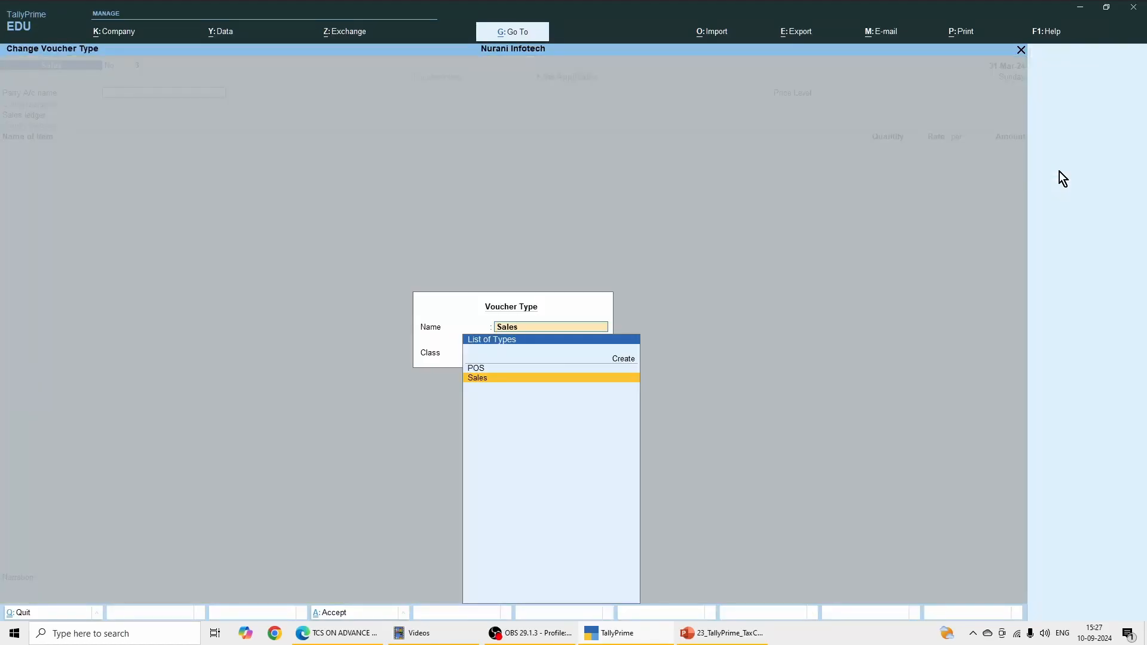
pyautogui.click(483, 382)
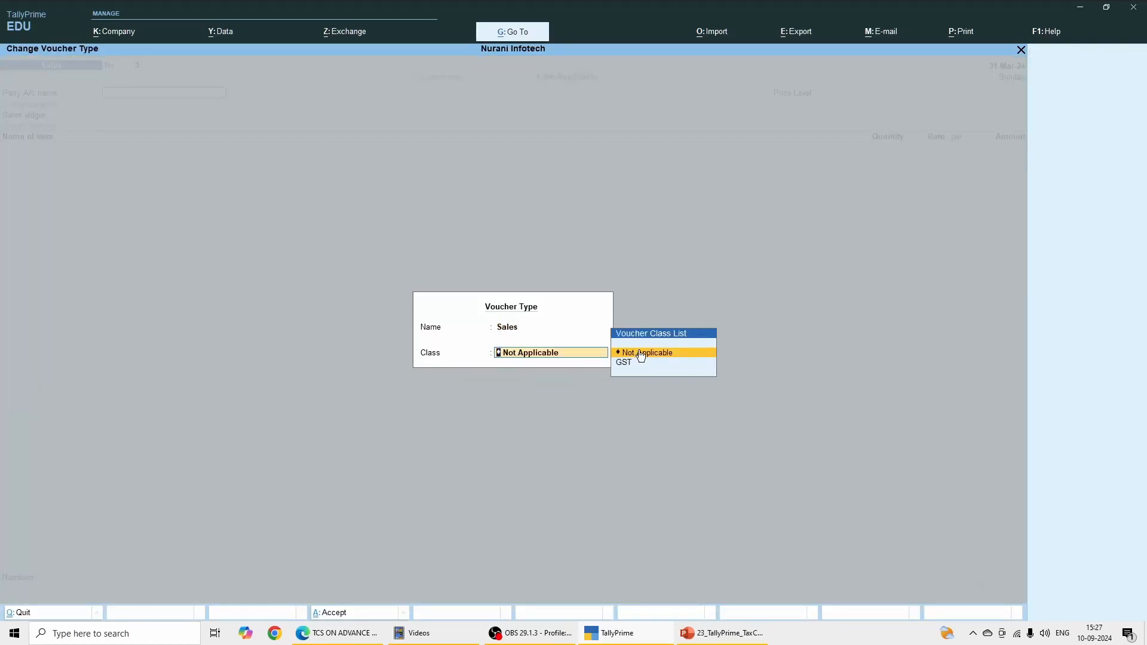
pyautogui.click(638, 351)
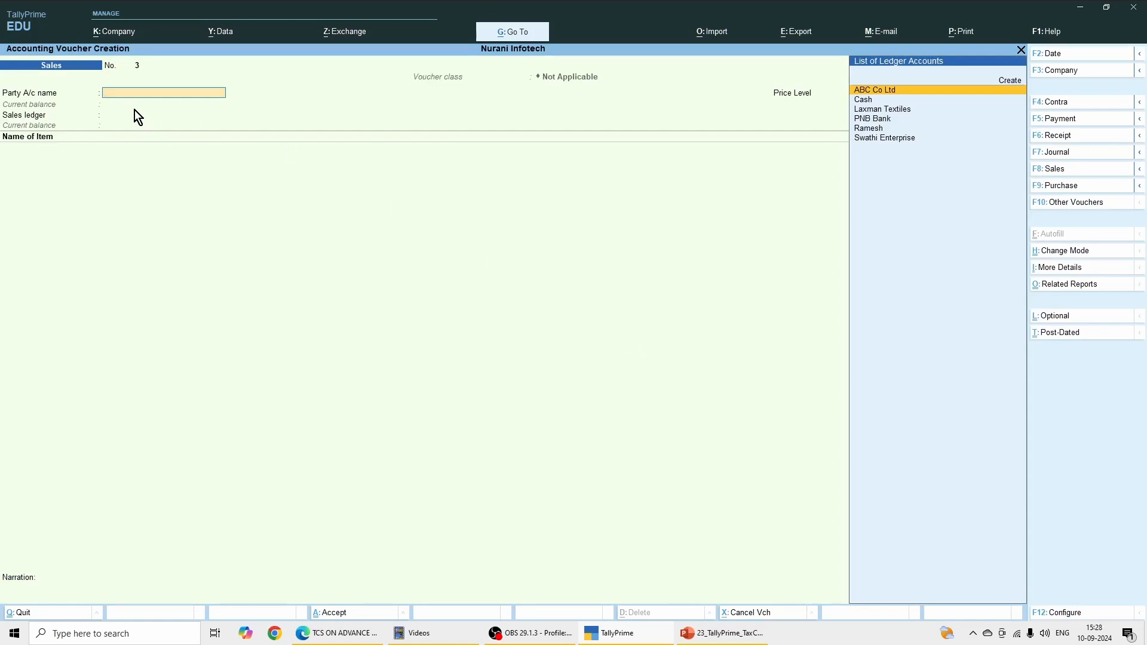
# Step: Set the voucher's party to ABC Co Ltd, with delivery note Not Applicable and the remaining dispatch details blank
pyautogui.click(887, 92)
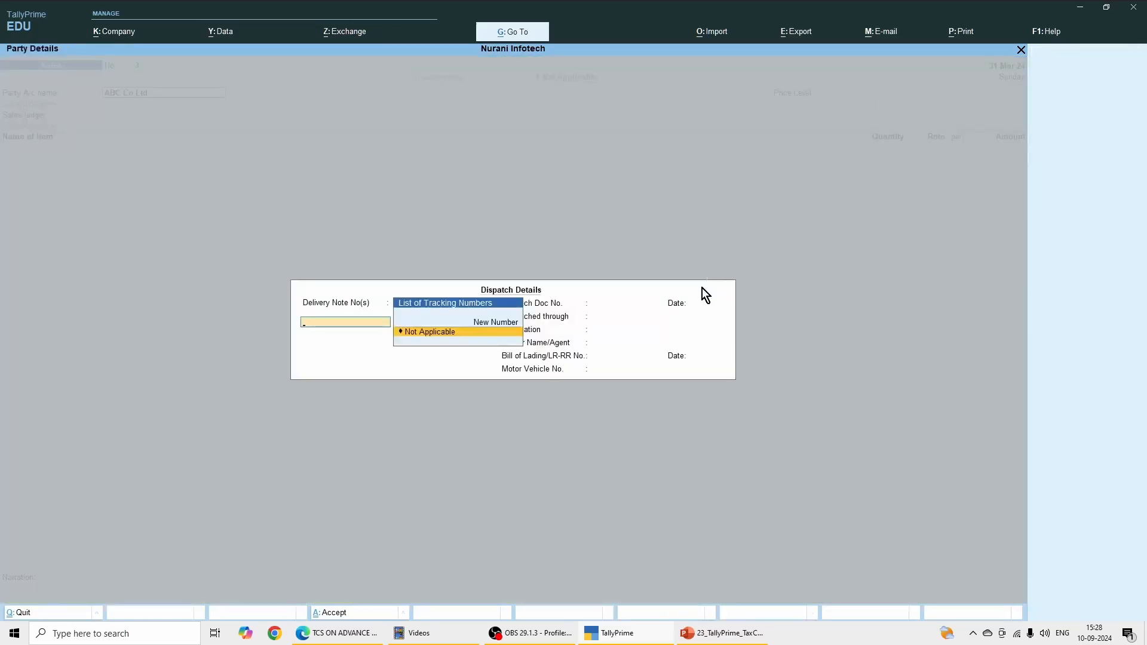
pyautogui.press('Return')
pyautogui.press('Return')
pyautogui.press('Return')
pyautogui.press('Return')
pyautogui.press('Return')
pyautogui.press('Return')
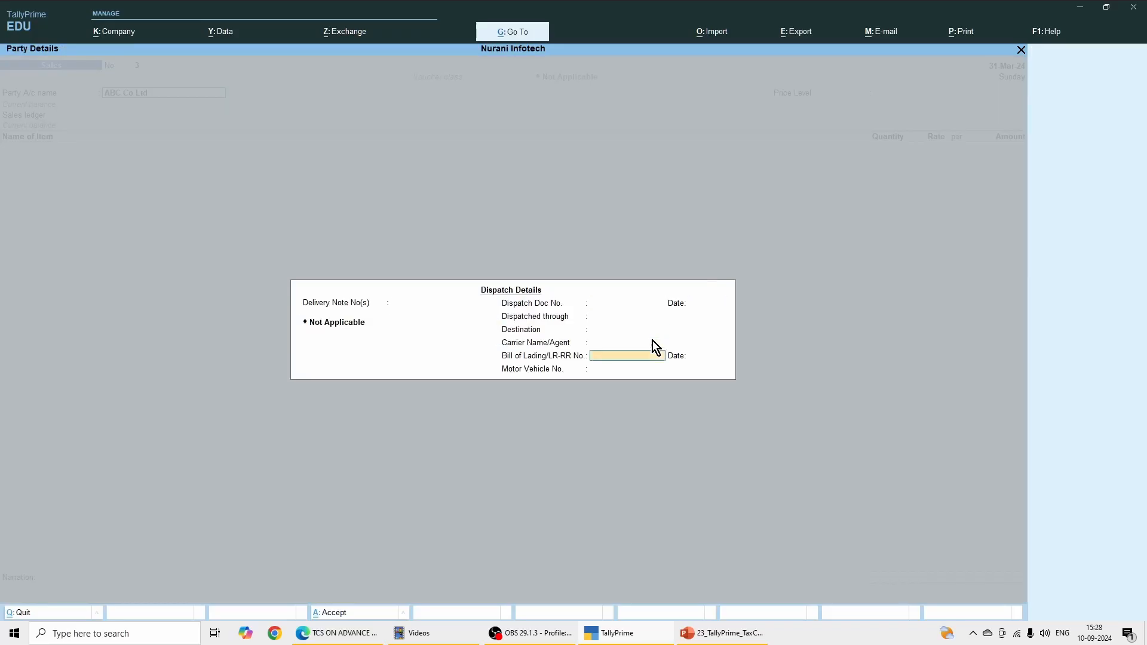
pyautogui.press('Return')
pyautogui.press('Return')
pyautogui.press('Return')
pyautogui.press('Return')
pyautogui.press('Return')
pyautogui.press('Return')
pyautogui.press('Return')
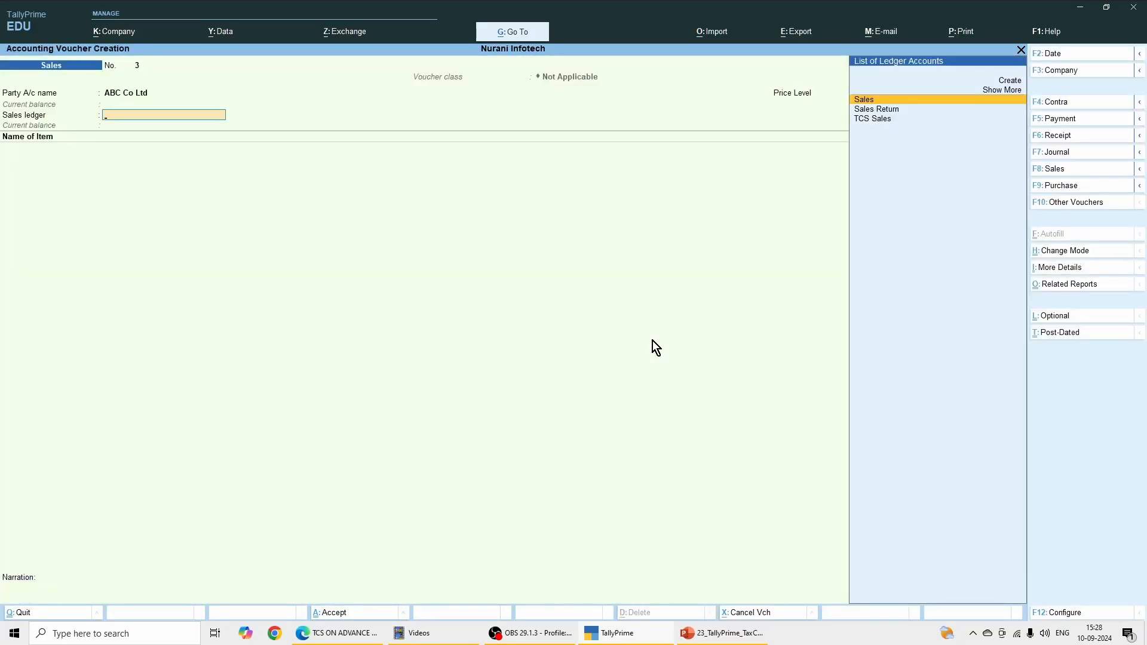
# Step: Choose TCS Sales as the sales ledger for the voucher
pyautogui.press('Down')
pyautogui.press('Down')
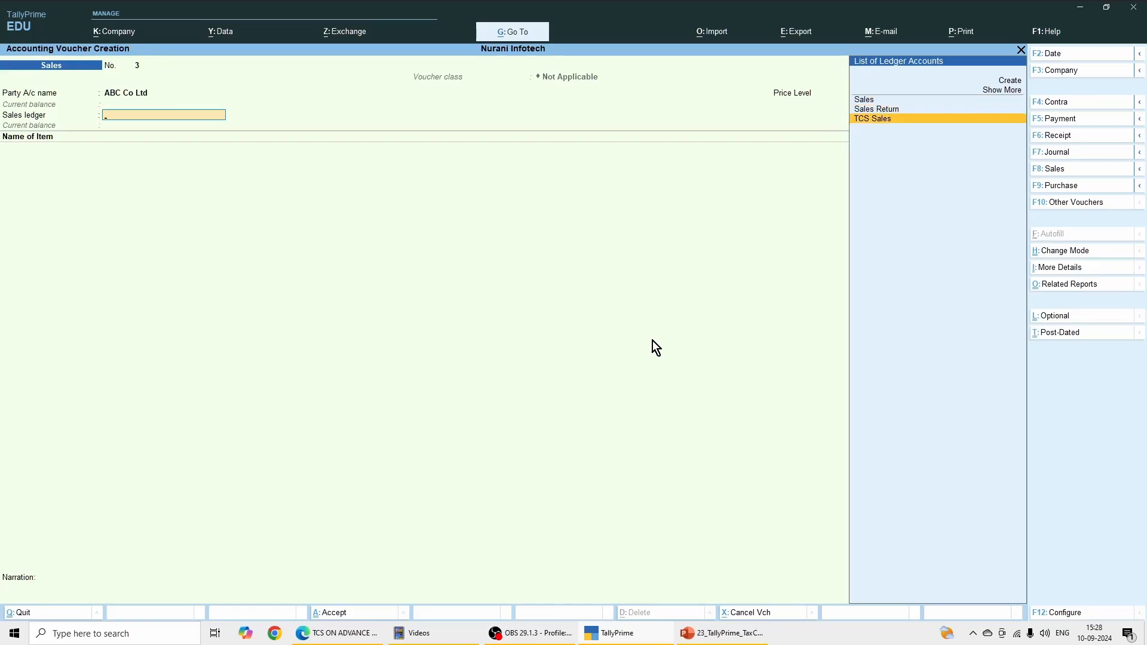
pyautogui.press('Return')
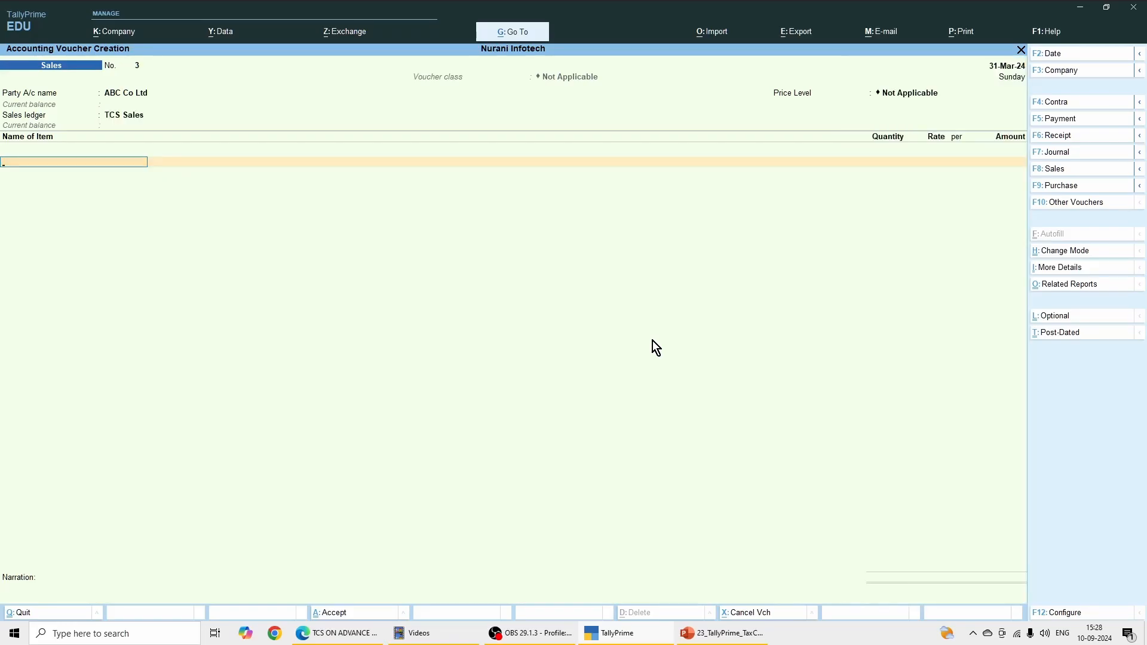
# Step: Add the stock item Liquor with tracking and order numbers Not Applicable, allocated to the Main Location godown
pyautogui.write('Li')
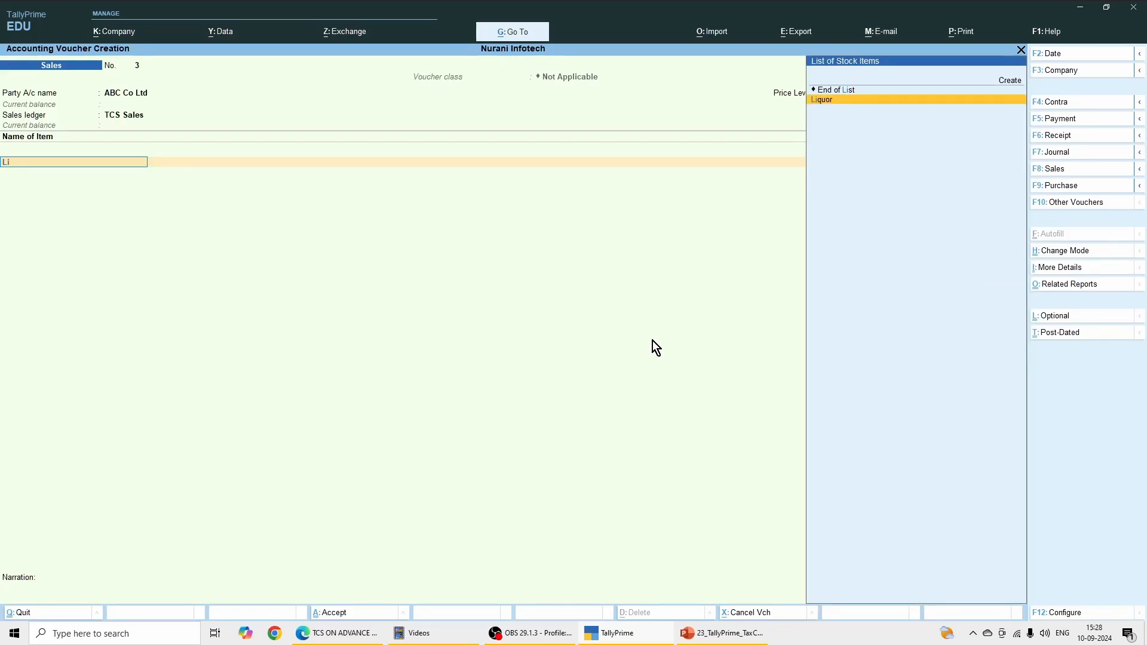
pyautogui.press('Return')
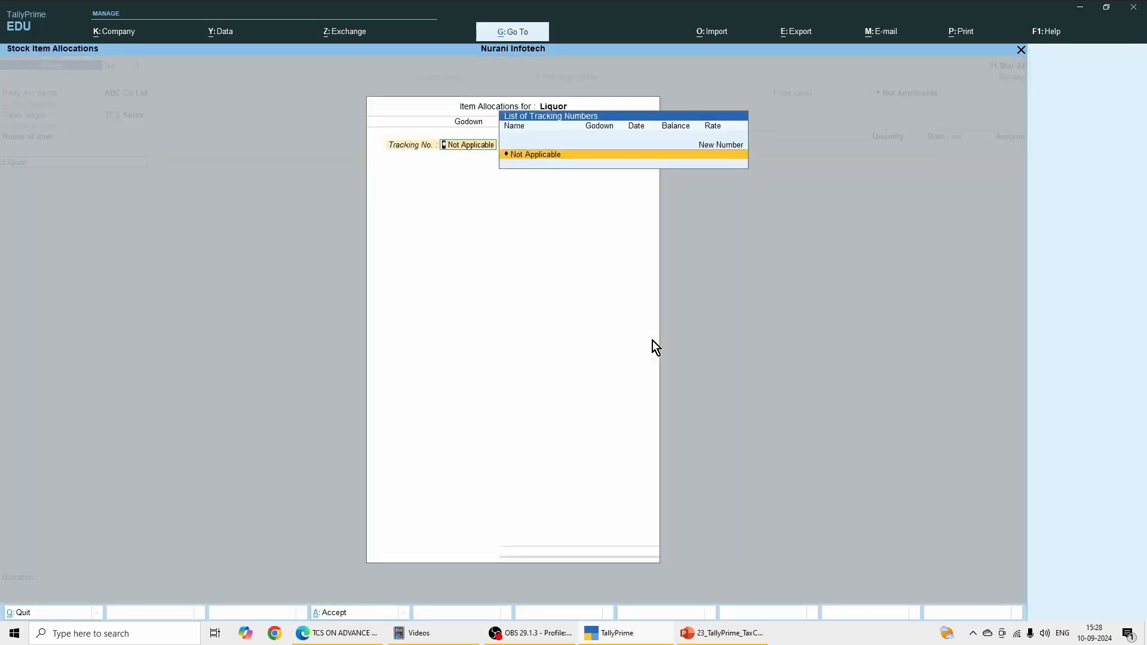
pyautogui.press('Return')
pyautogui.press('Return')
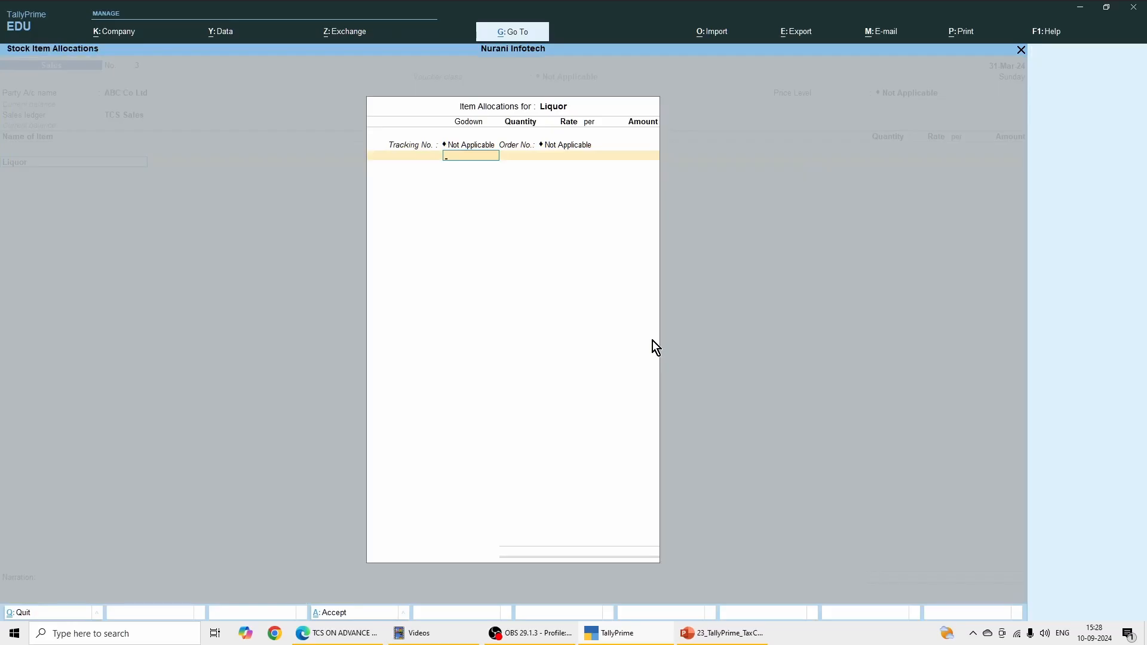
pyautogui.press('Return')
# Step: Enter 1,000 btl of Liquor at a rate of 12,000 per btl and finish the item allocation
pyautogui.write('100')
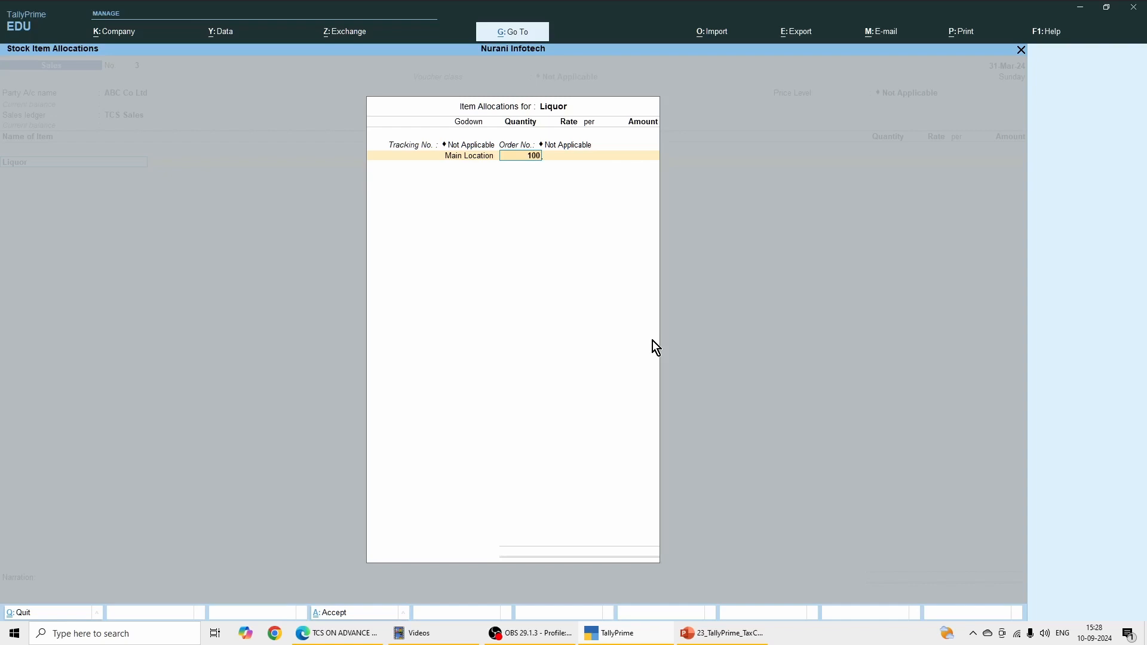
pyautogui.write('0')
pyautogui.press('Return')
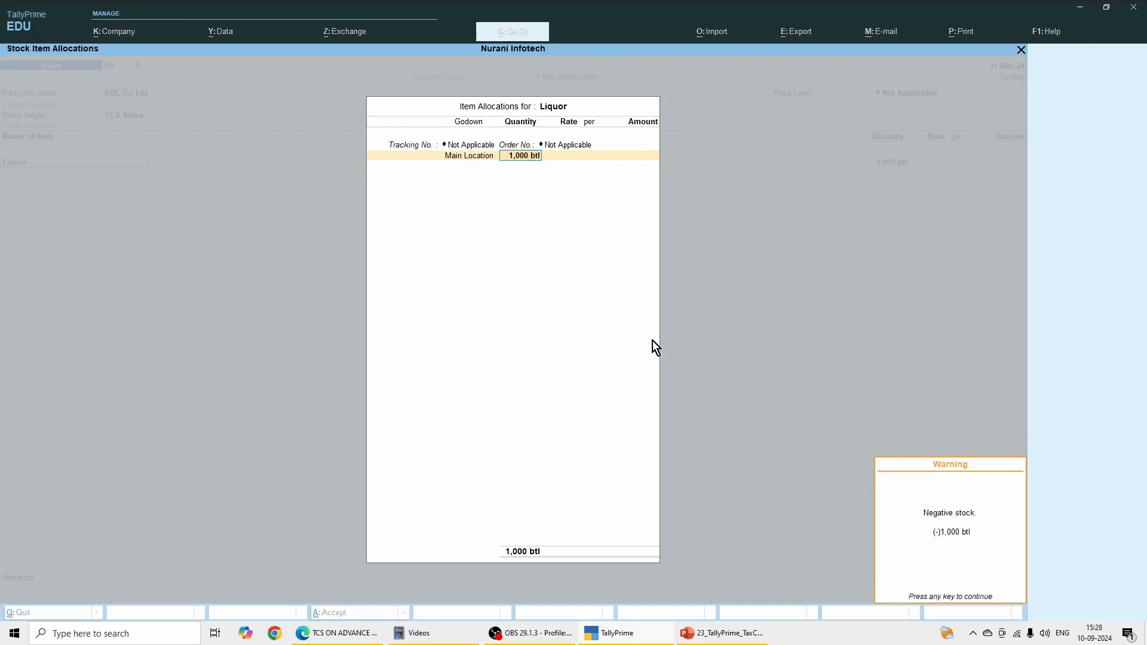
pyautogui.press('Return')
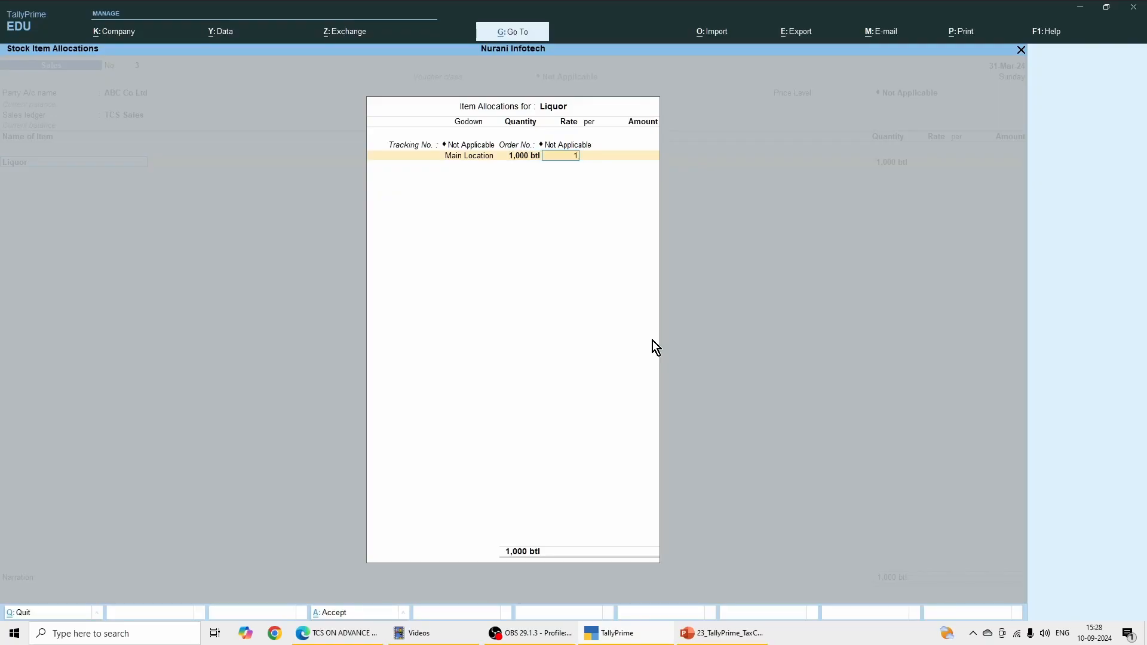
pyautogui.write('12000')
pyautogui.press('Return')
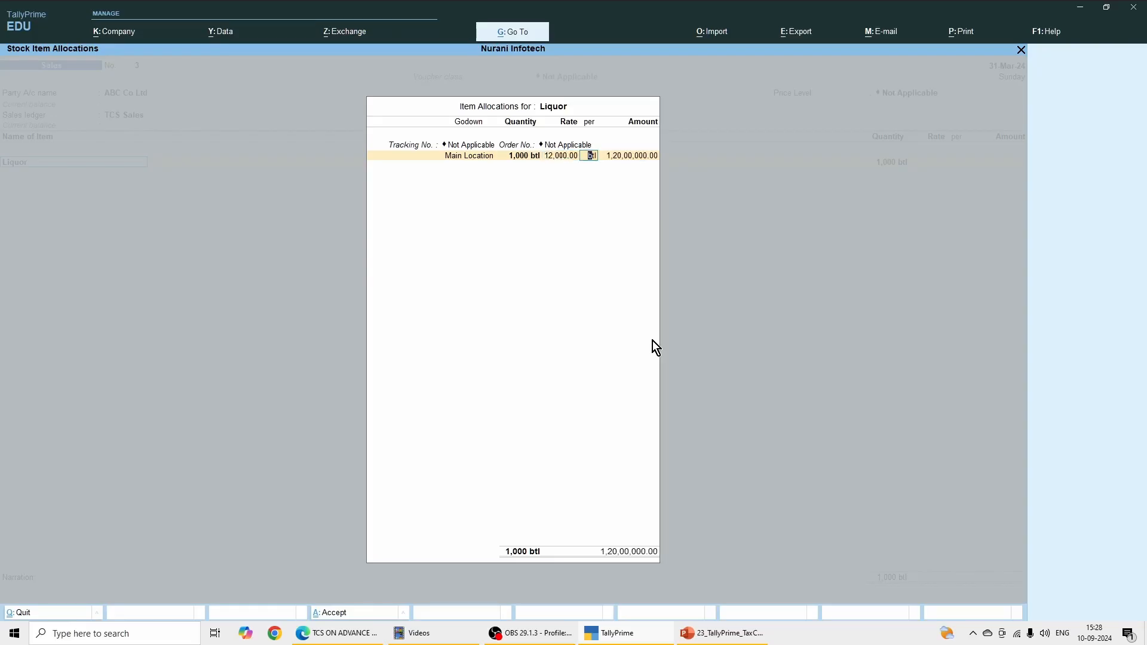
pyautogui.press('Return')
pyautogui.press('Return')
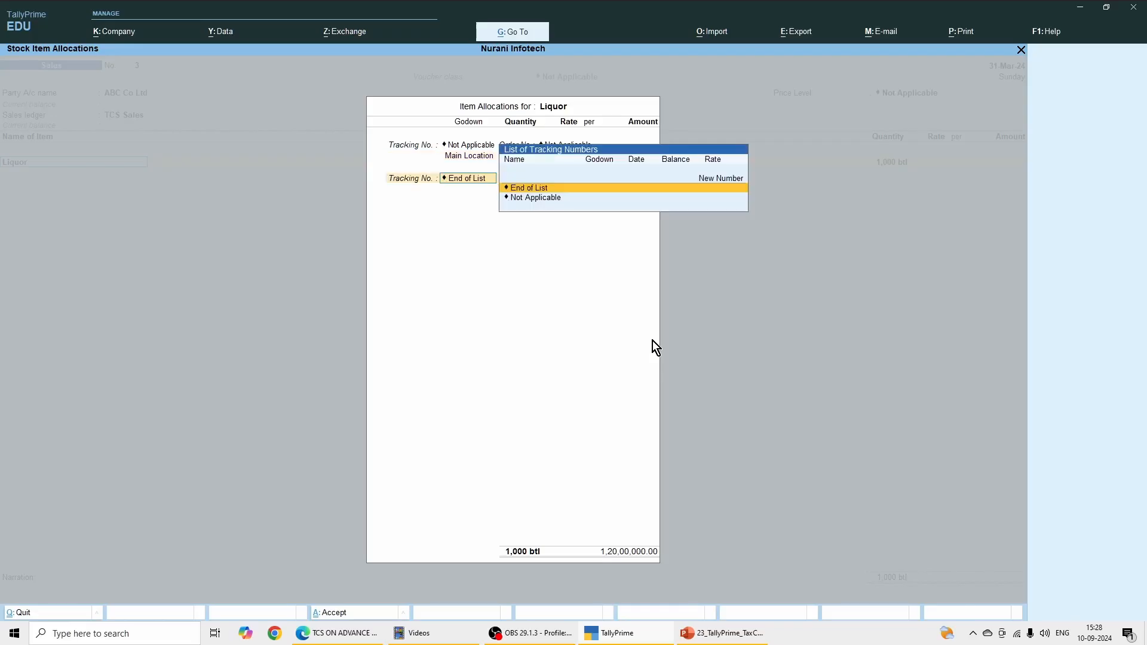
pyautogui.press('Return')
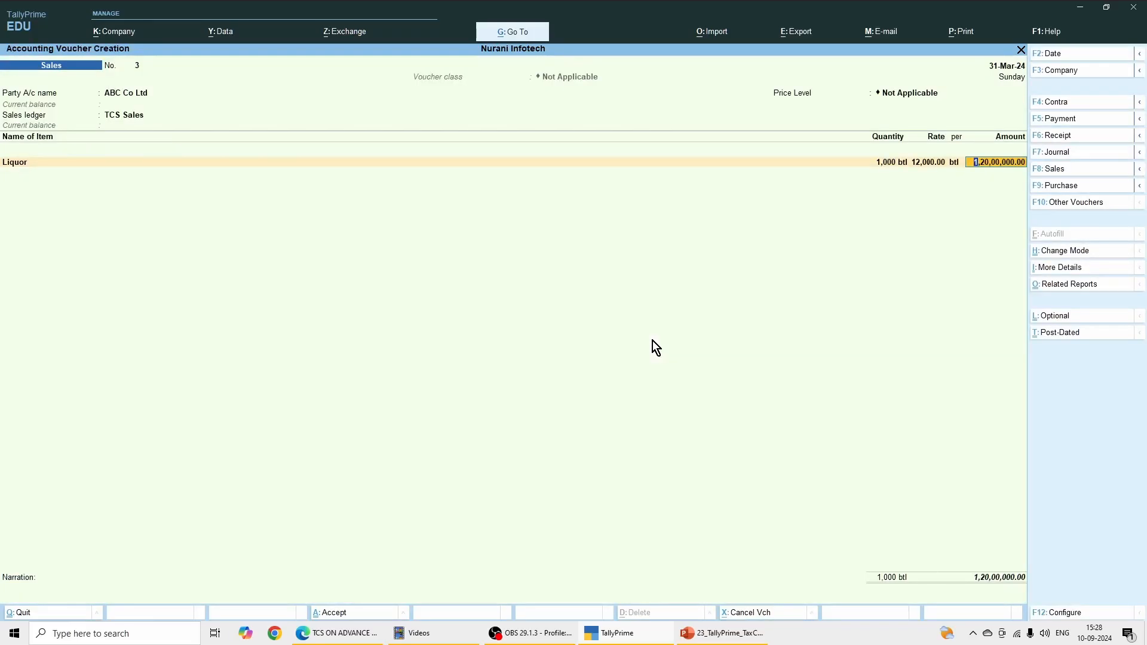
# Step: Add the TCS on Liquor ledger below the Liquor item in the sales voucher, accepting its calculated tax amount
pyautogui.press('Return')
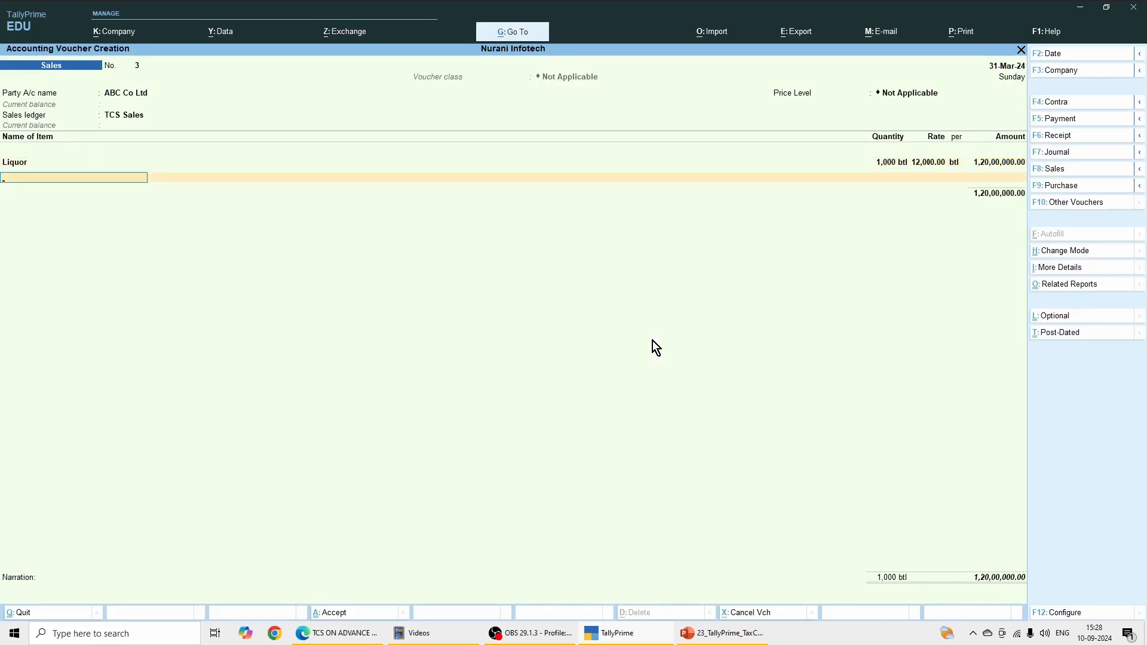
pyautogui.press('Return')
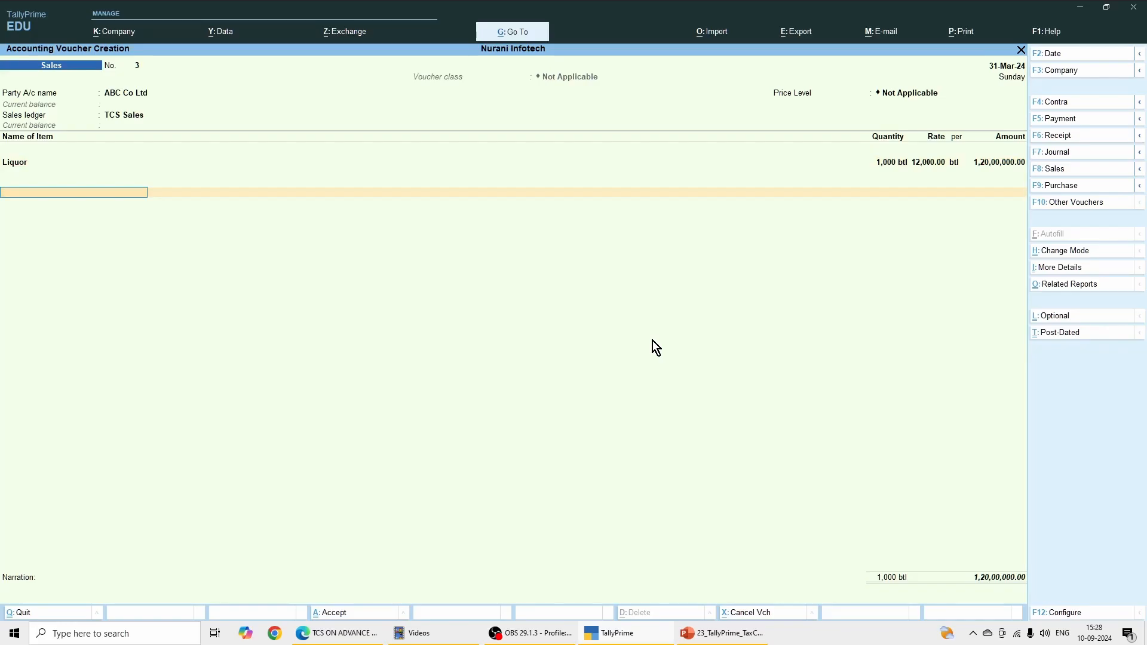
pyautogui.write('T')
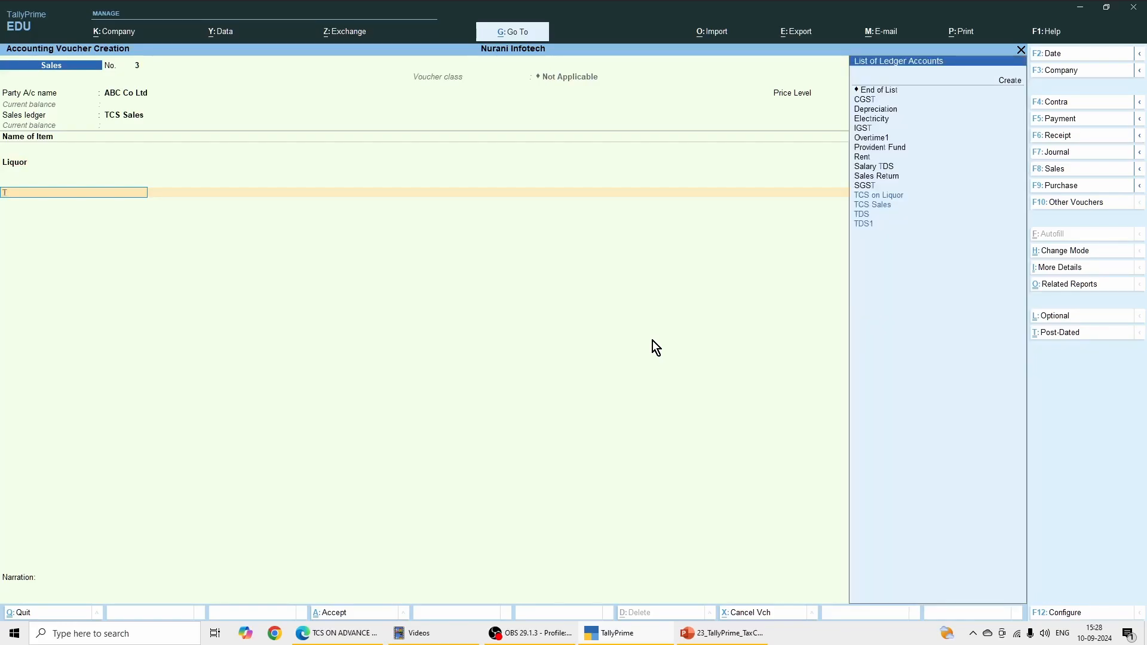
pyautogui.press('Down')
pyautogui.press('Up')
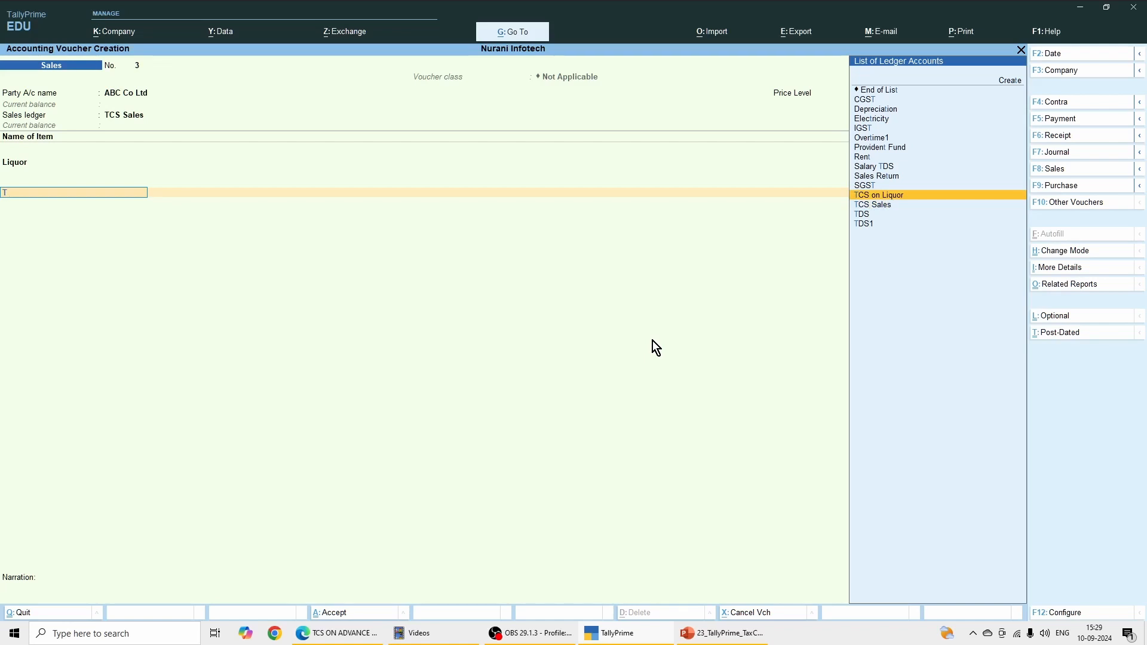
pyautogui.press('Return')
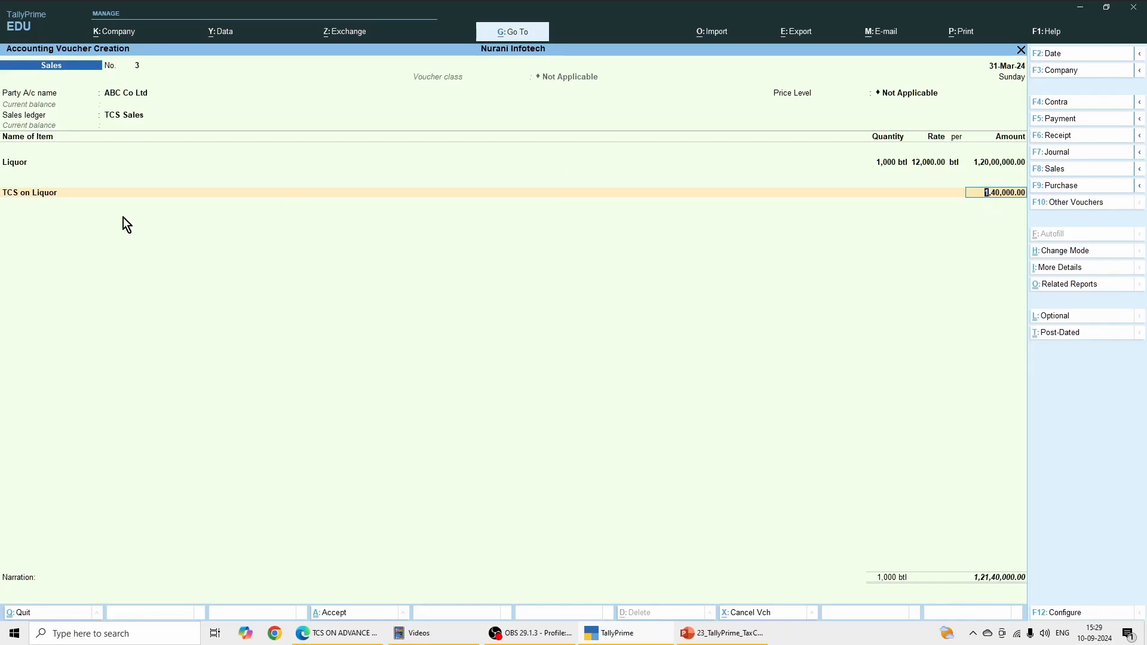
pyautogui.press('Return')
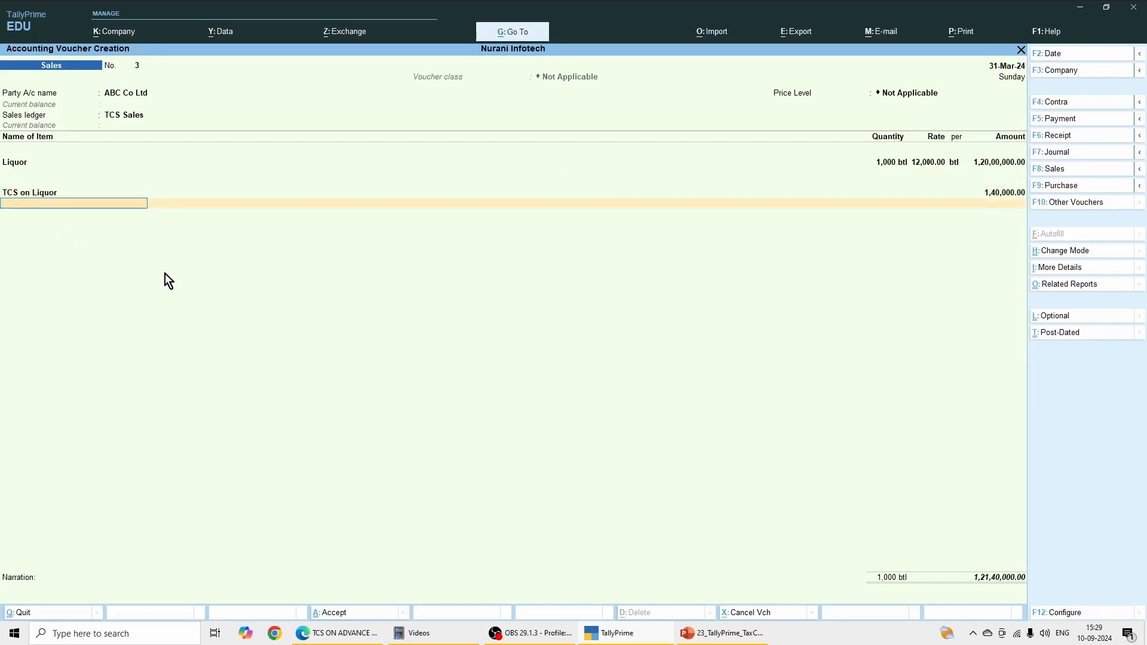
# Step: End the ledger entries, leave the narration blank and save the sales voucher
pyautogui.press('Return')
pyautogui.press('Return')
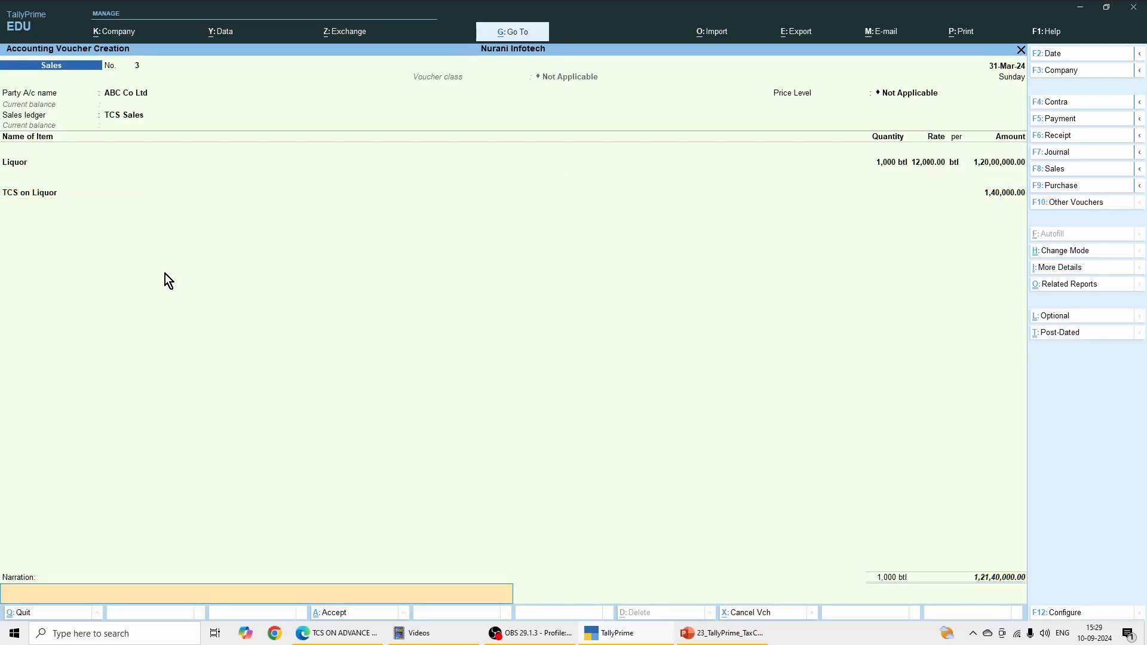
pyautogui.press('Return')
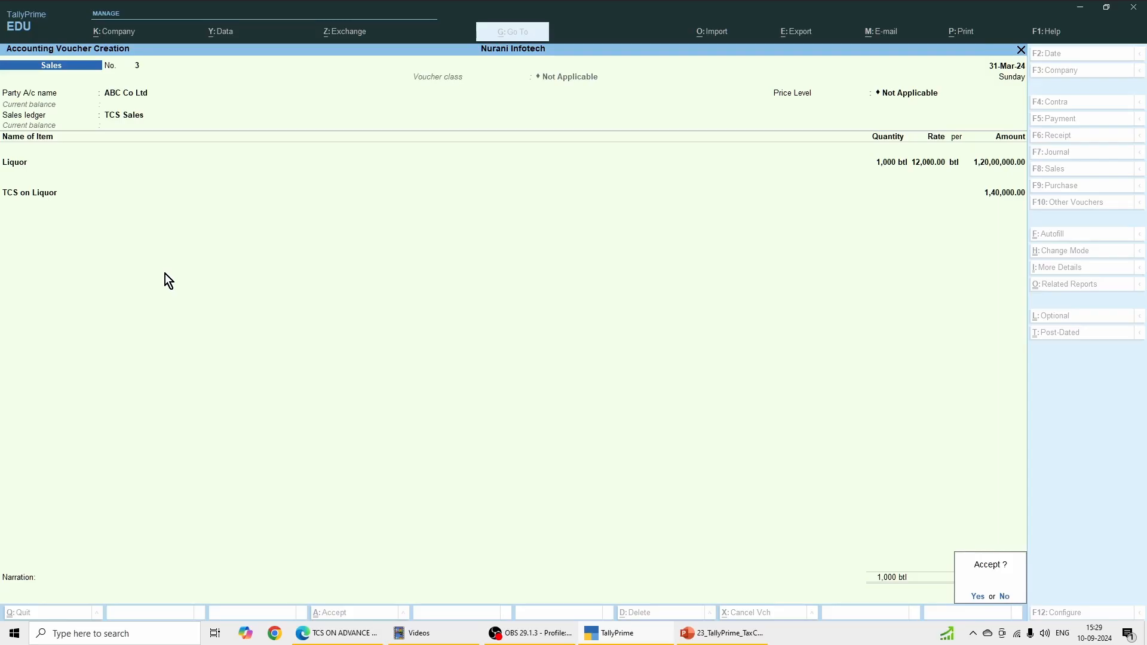
pyautogui.press('y')
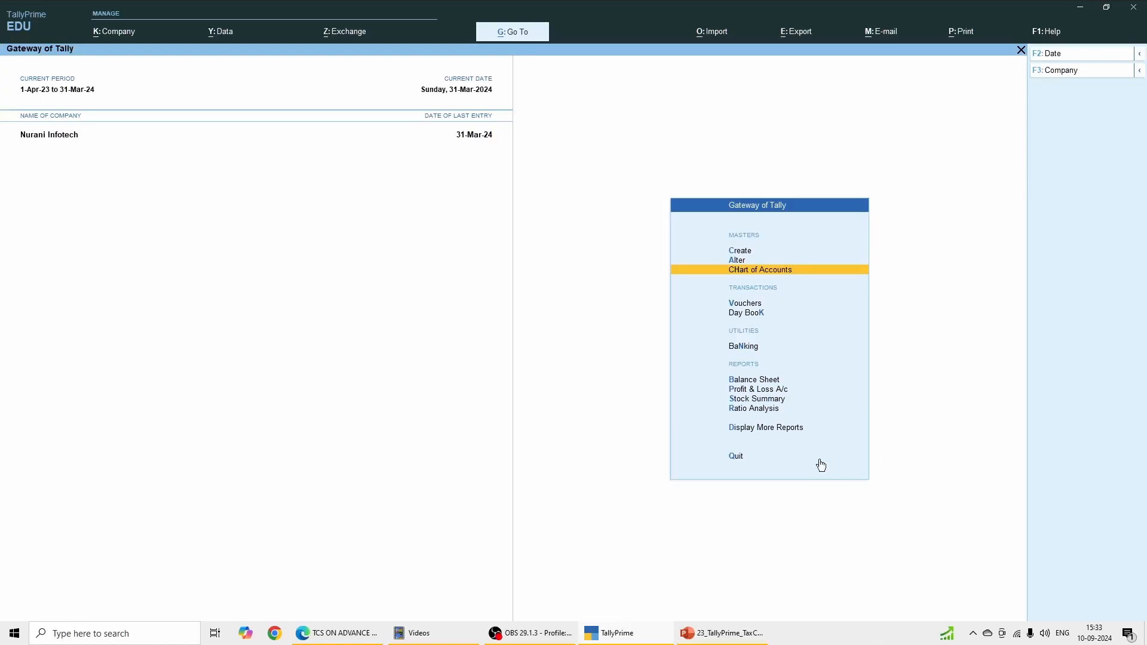
# Step: Review the pending tax by nature of goods in the TCS Outstandings report, and return to the Gateway of Tally
pyautogui.click(786, 428)
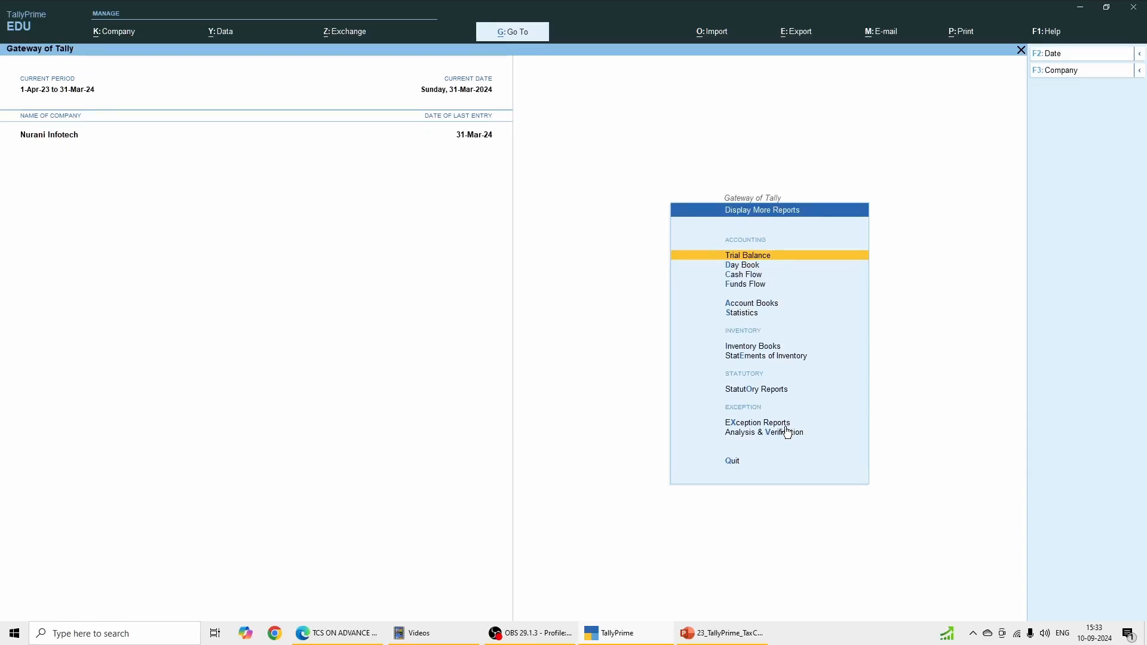
pyautogui.click(759, 391)
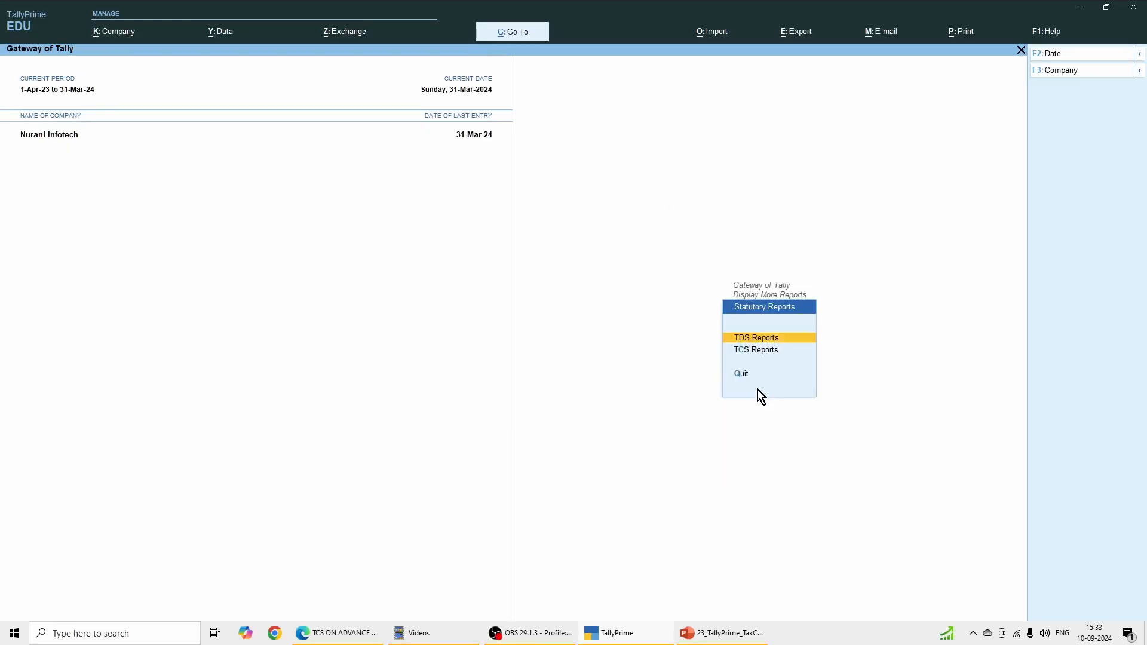
pyautogui.click(755, 350)
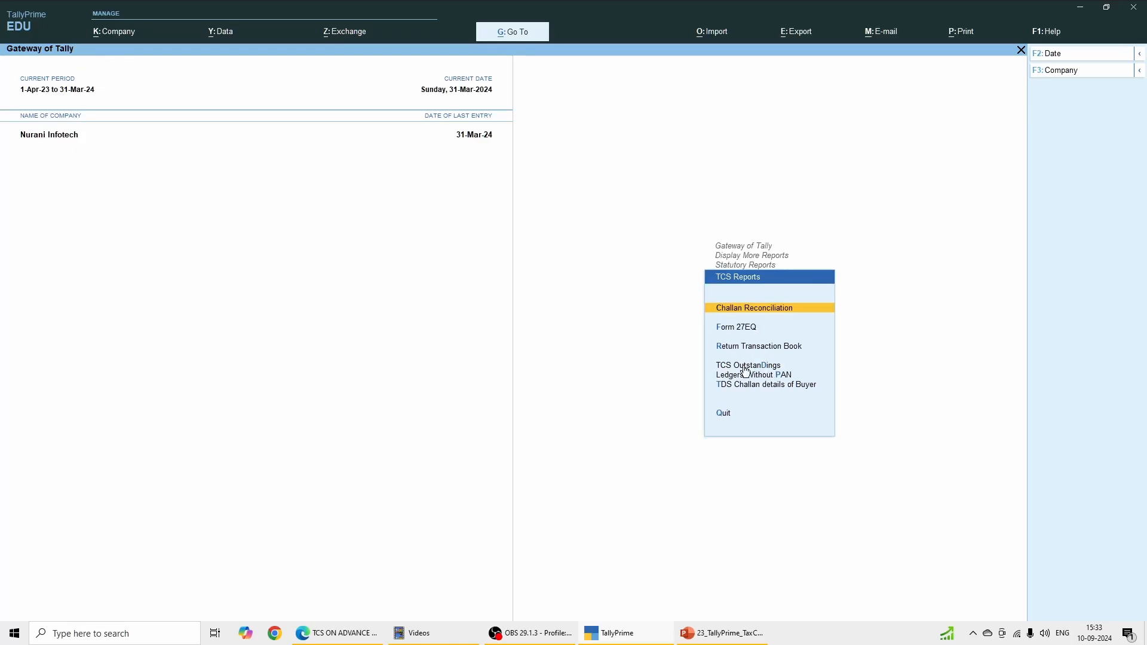
pyautogui.click(745, 367)
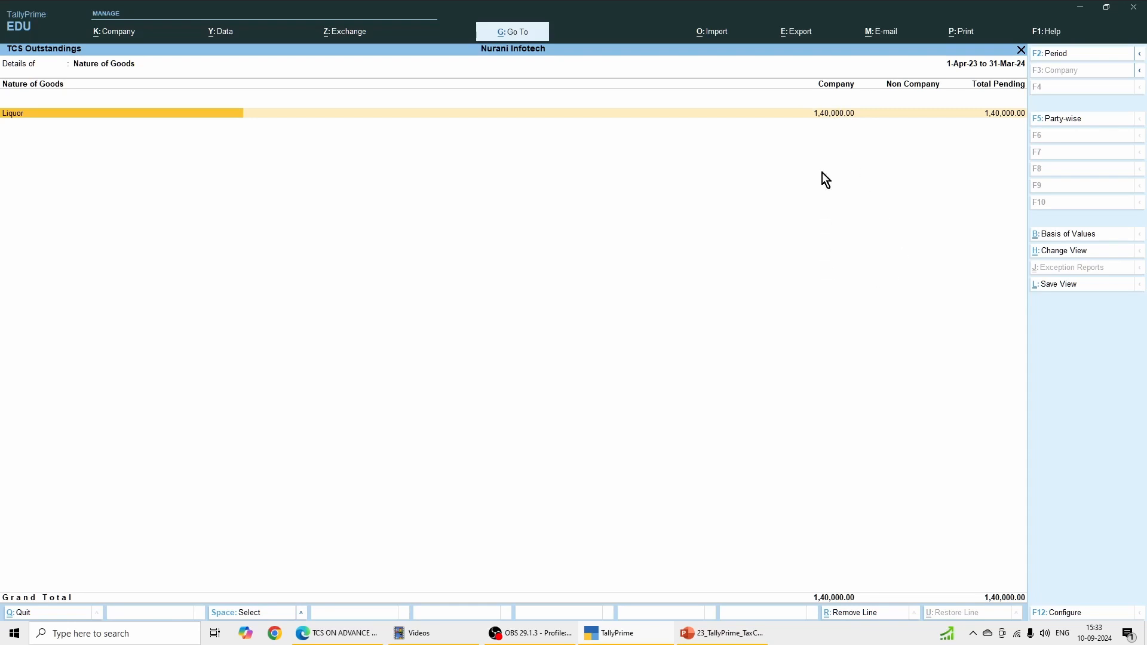
pyautogui.click(1021, 50)
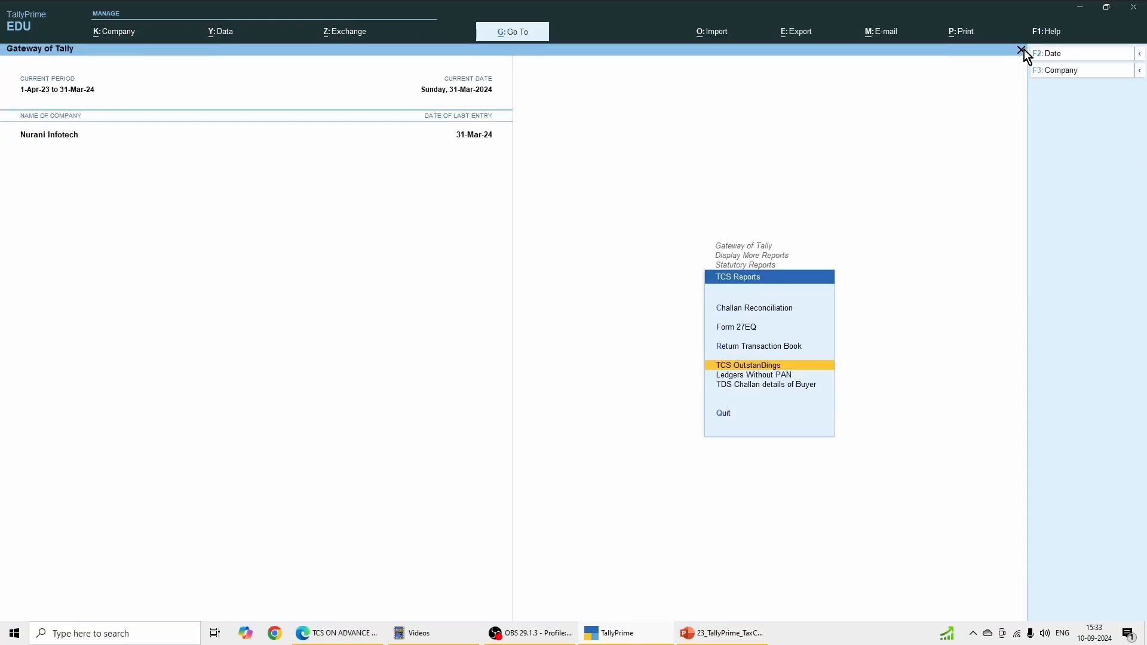
pyautogui.click(1021, 50)
pyautogui.click(1021, 50)
pyautogui.click(1021, 50)
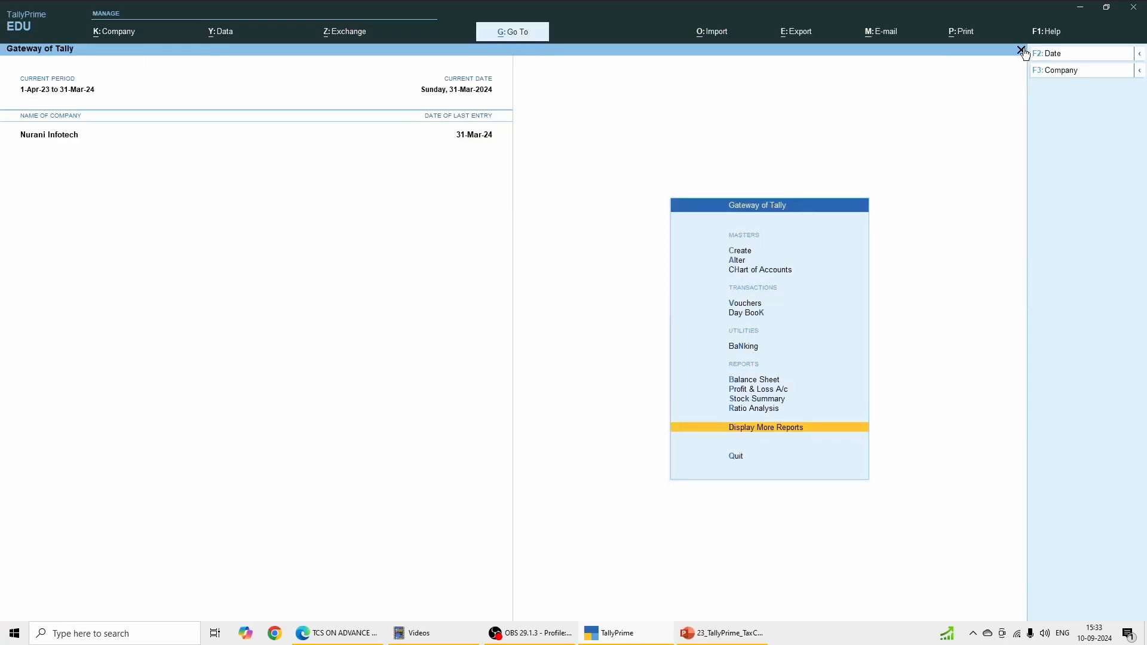
# Step: Start a payment voucher and debit the TCS on Liquor ledger
pyautogui.click(742, 305)
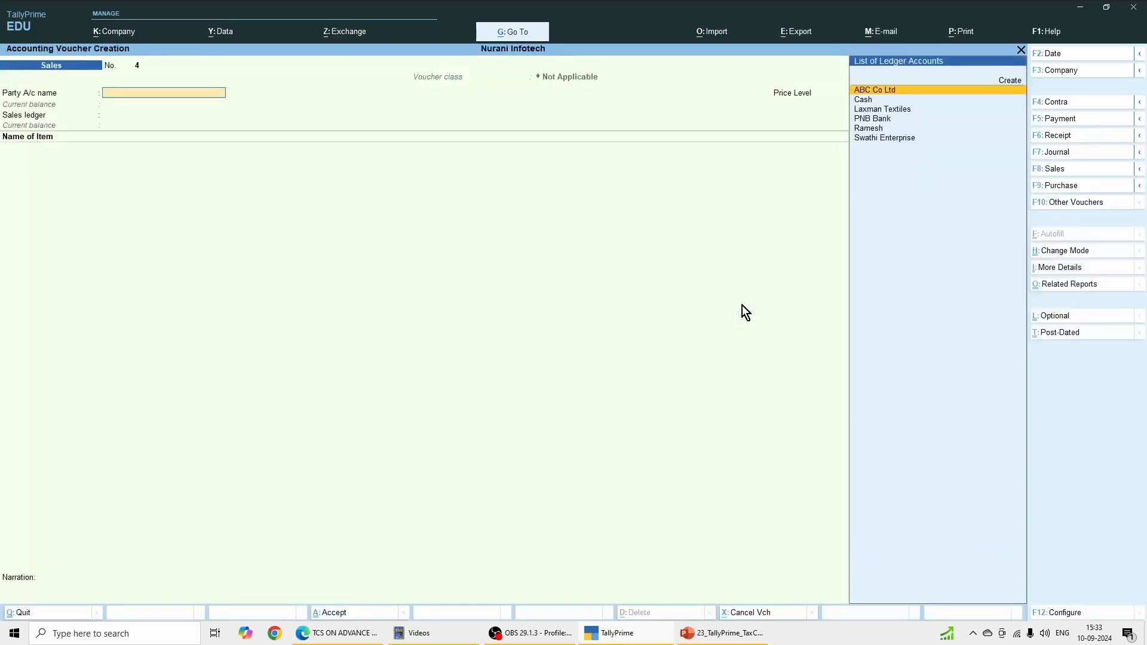
pyautogui.click(1056, 120)
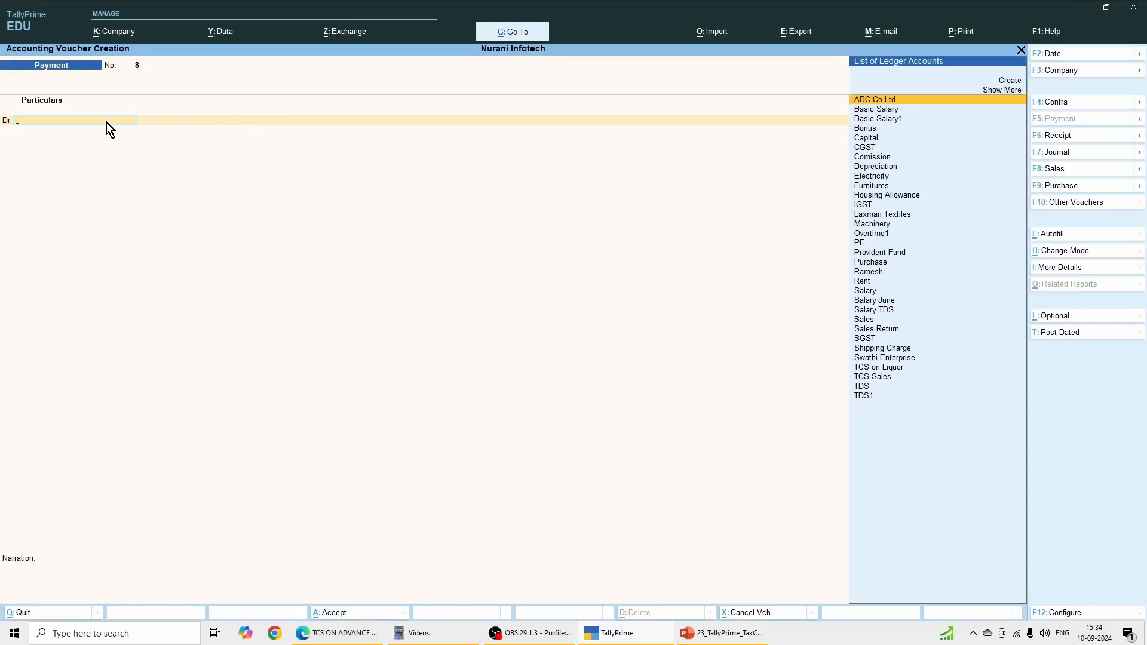
pyautogui.write('Tcs')
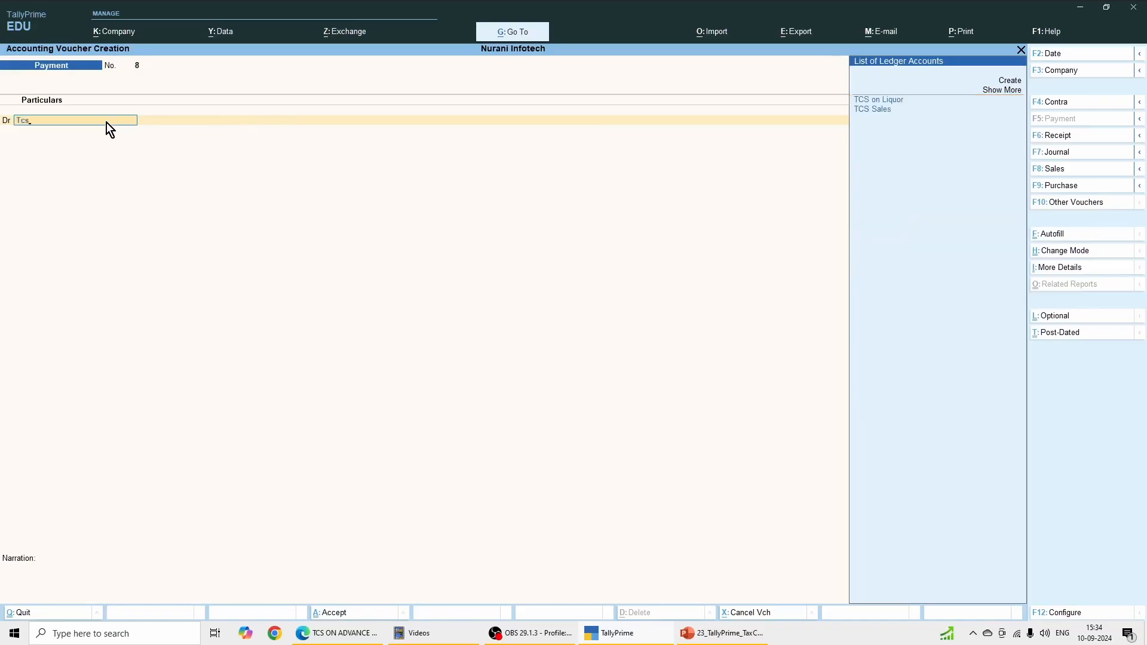
pyautogui.click(870, 101)
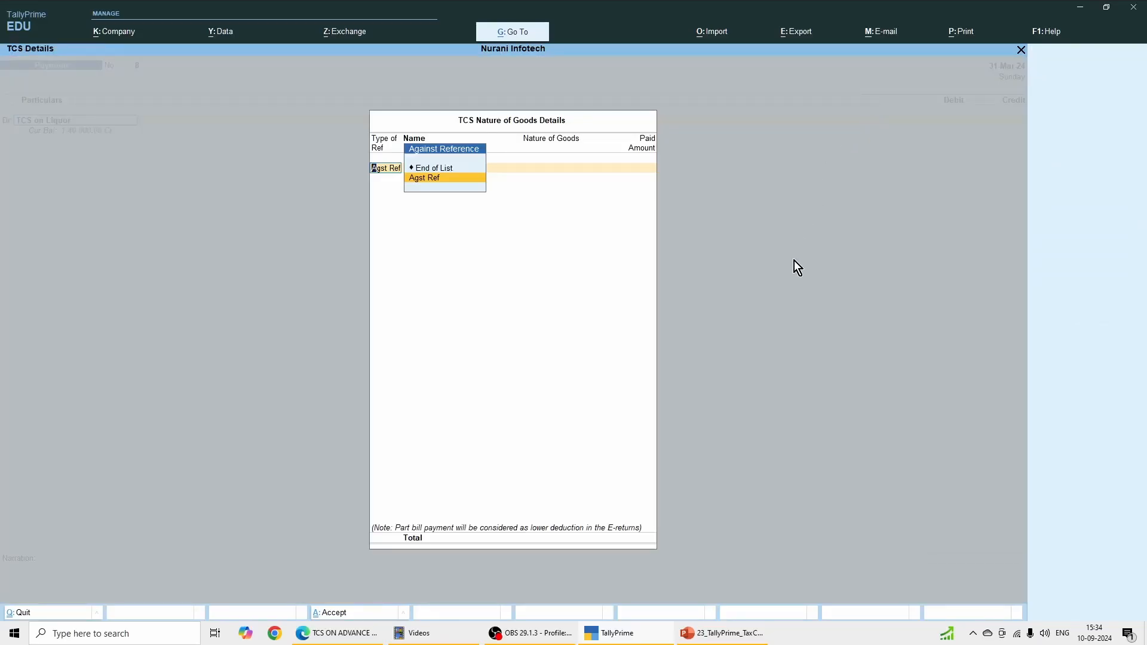
# Step: Allocate the TCS payment as Agst Ref to Sale / 3 / 23 of ABC Co Ltd for 1,40,000.00
pyautogui.press('Return')
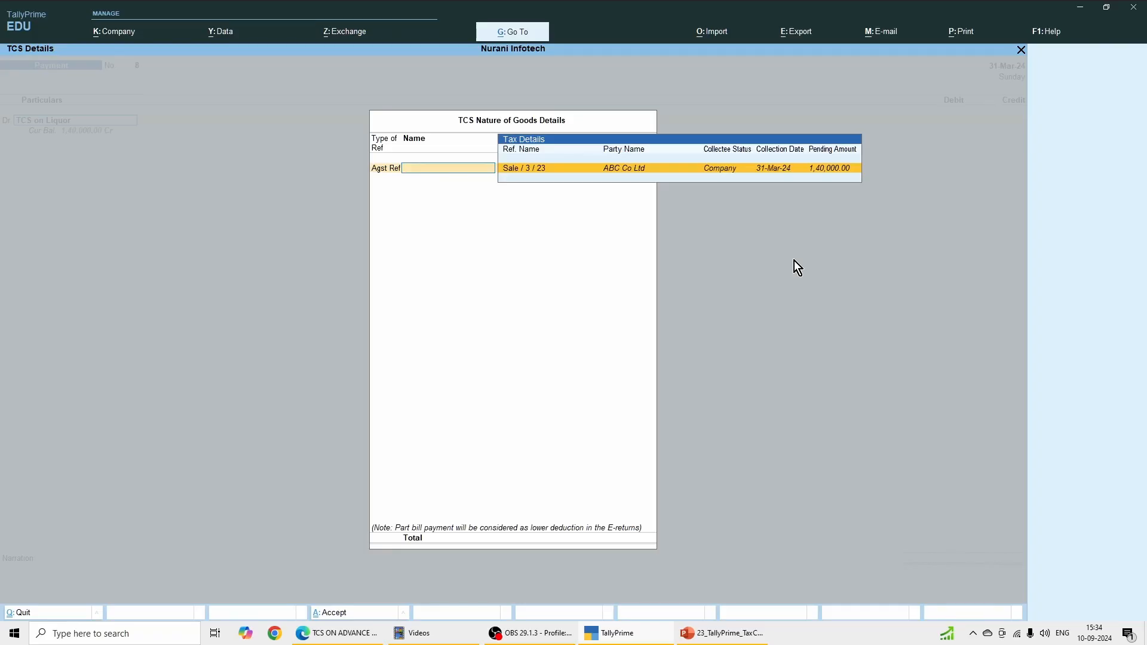
pyautogui.click(635, 168)
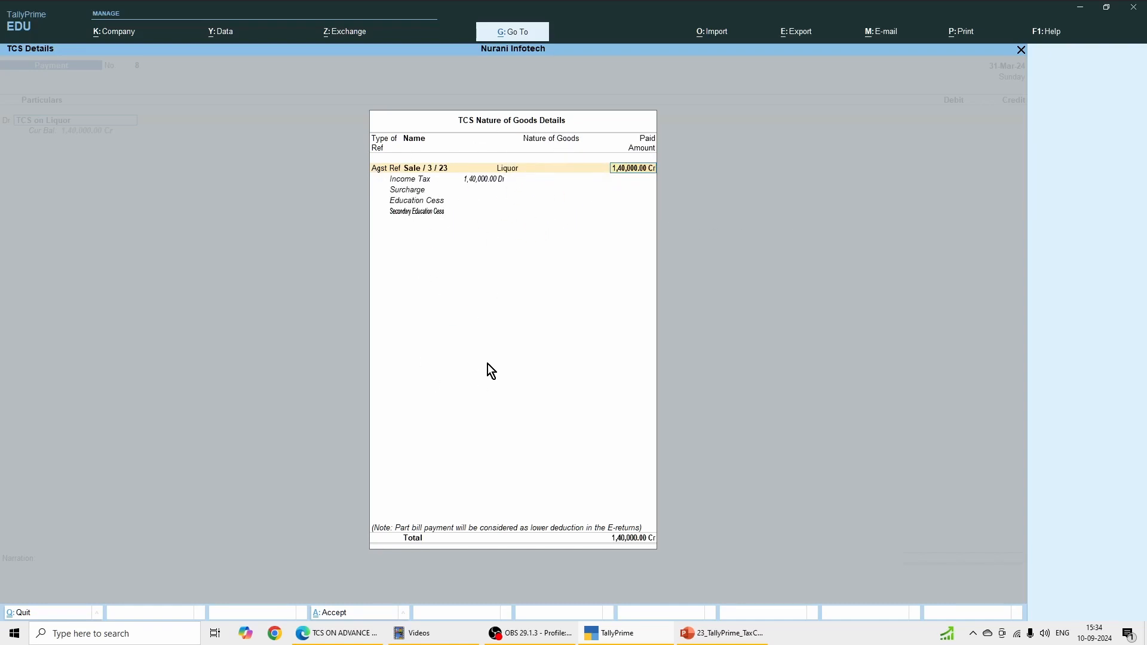
pyautogui.press('Return')
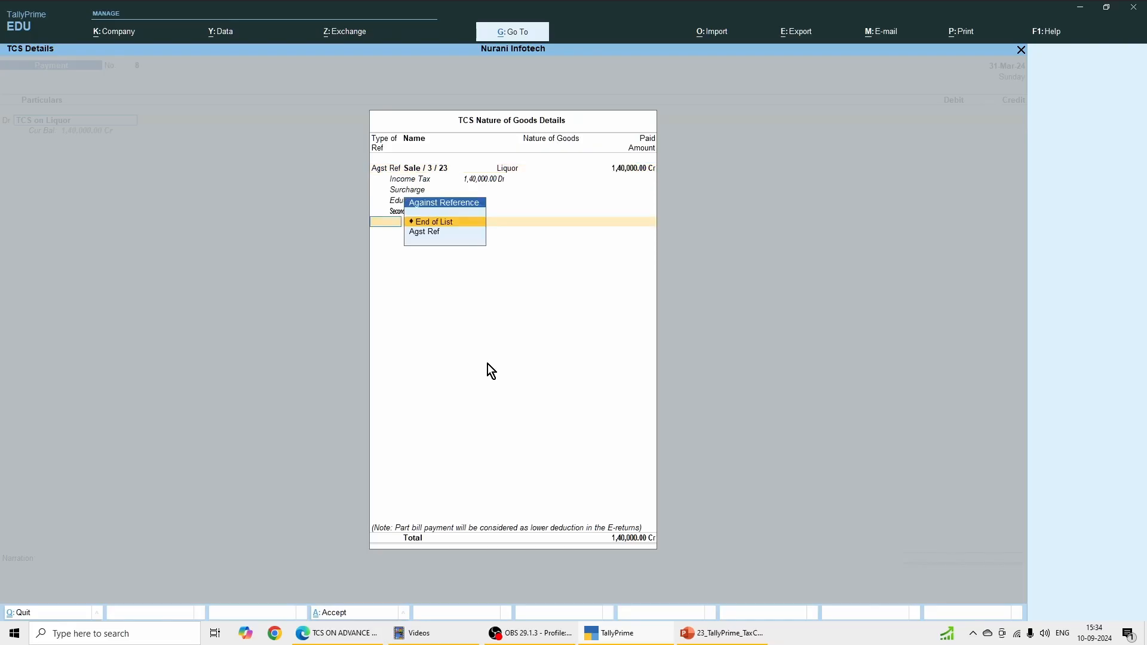
pyautogui.press('Return')
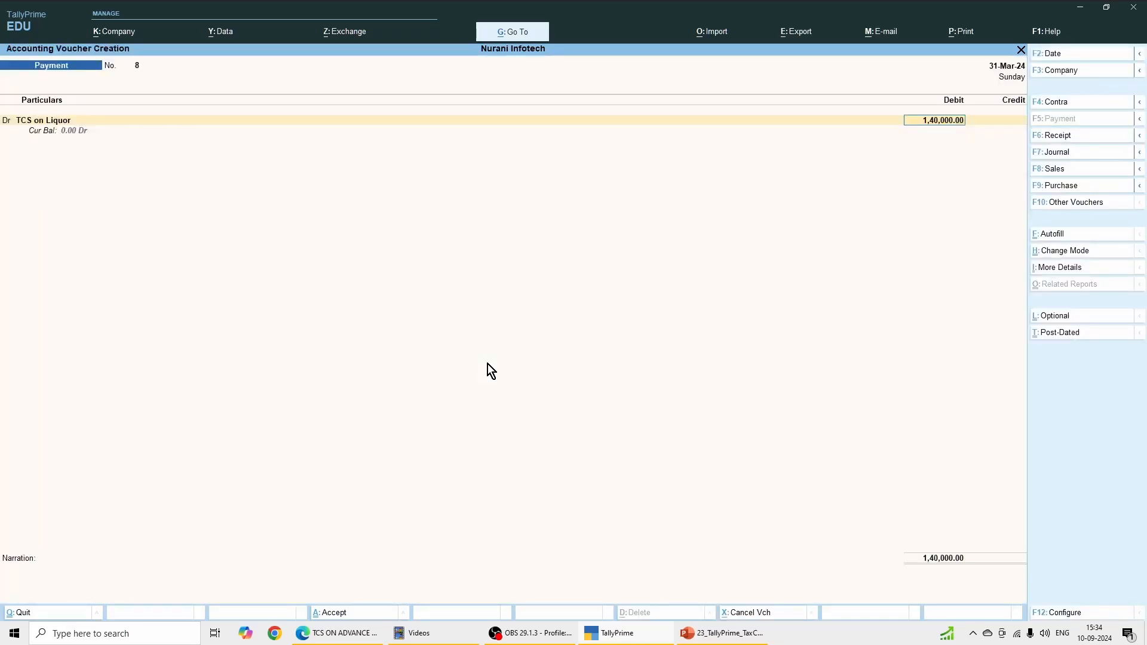
pyautogui.press('Return')
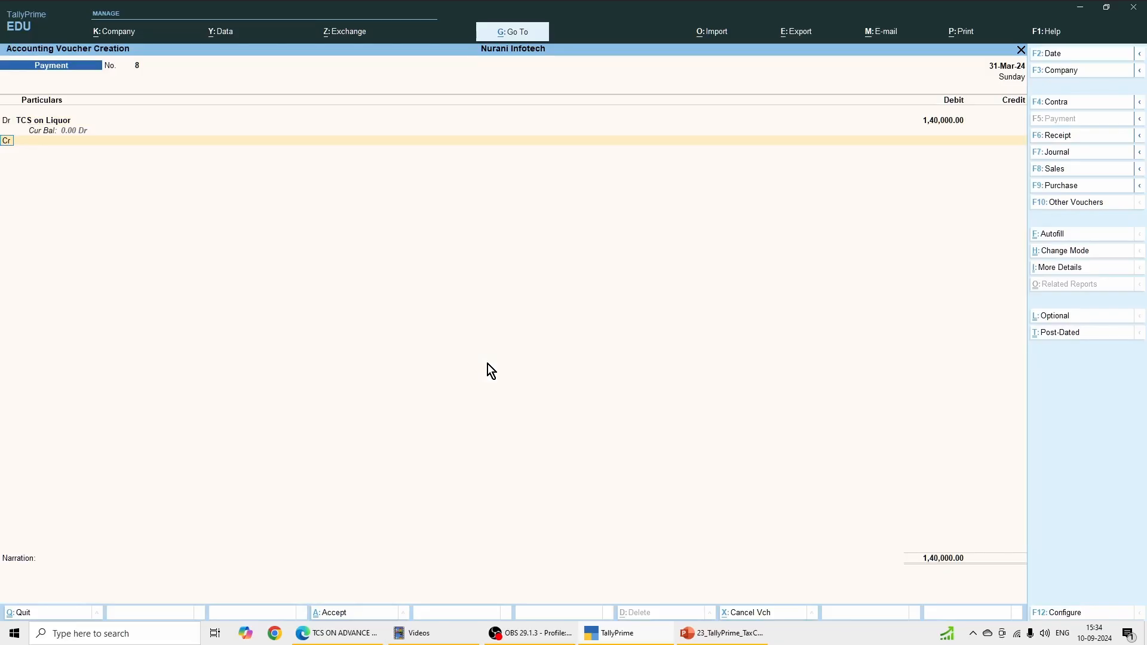
# Step: Credit Cash with 1,40,000.00, leave the narration blank and save the payment voucher
pyautogui.press('Return')
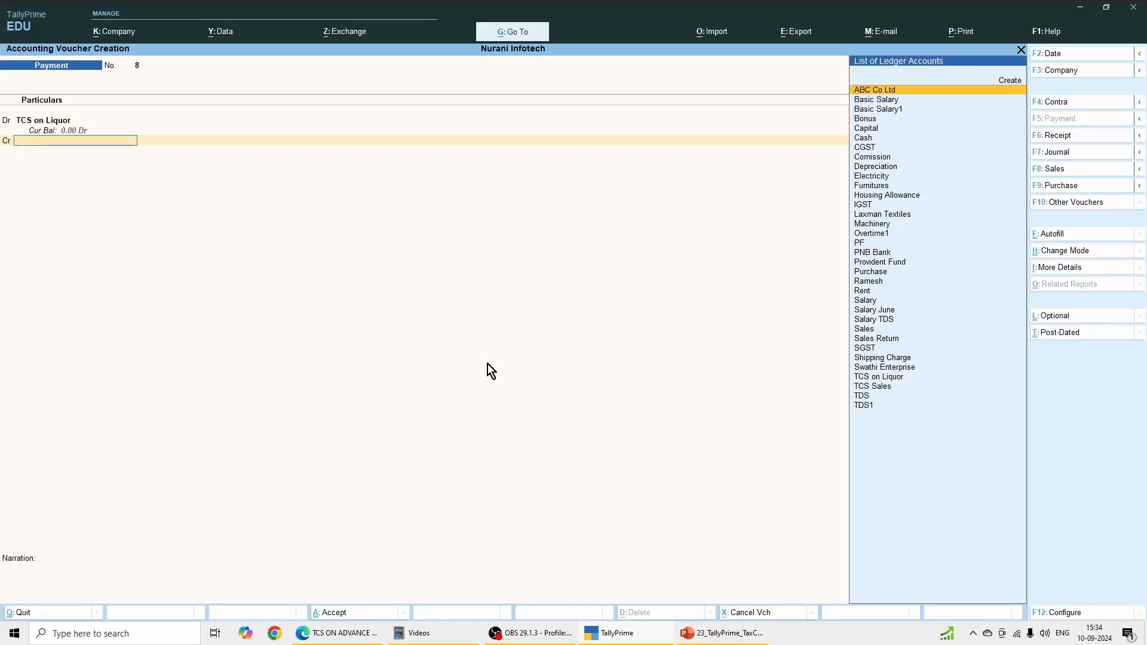
pyautogui.write('Cash')
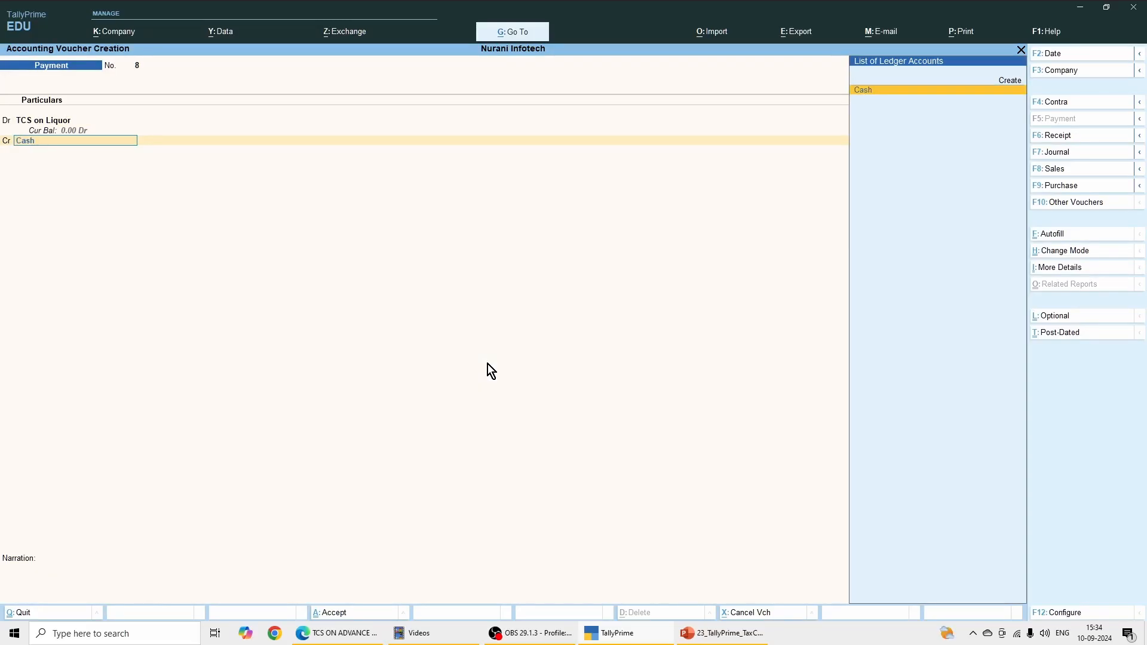
pyautogui.press('Return')
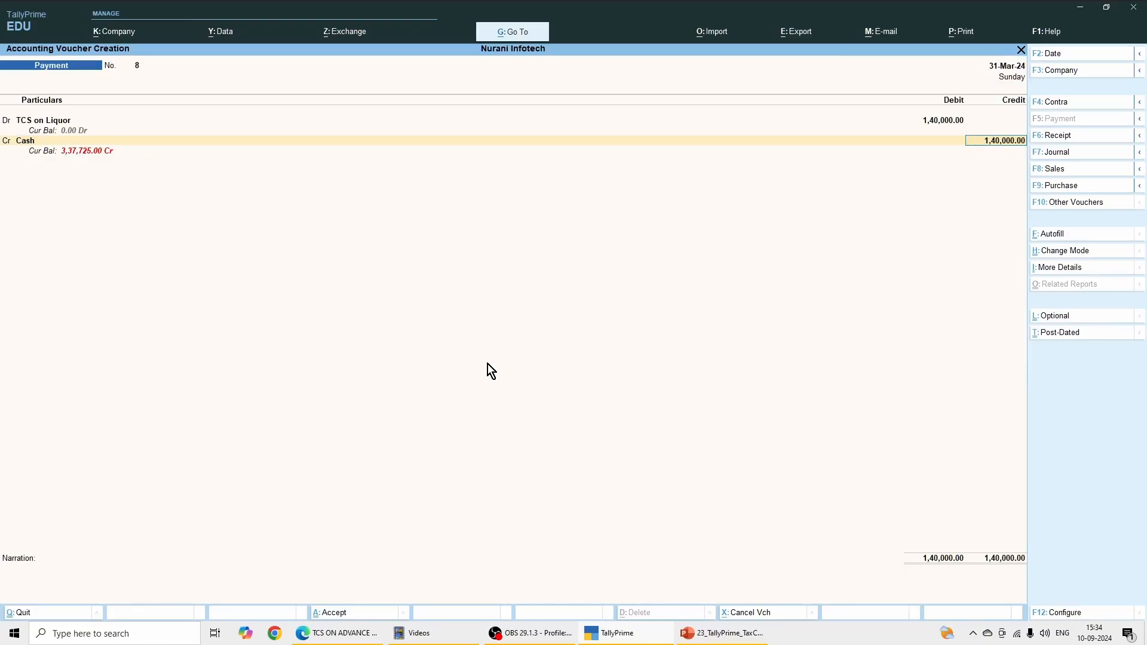
pyautogui.press('Return')
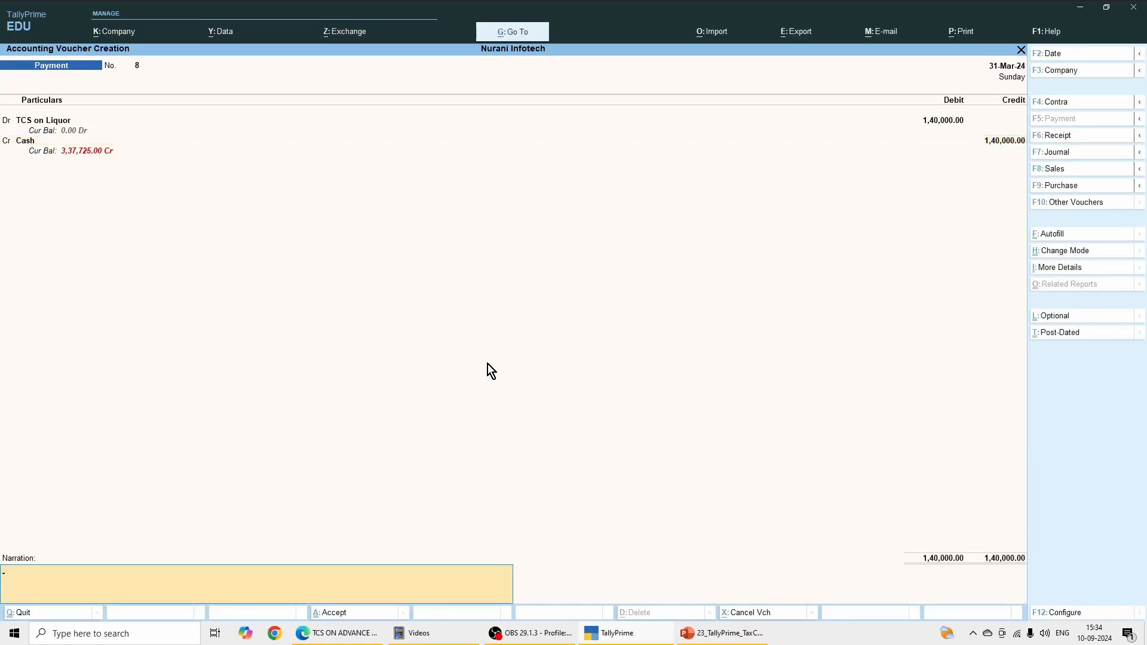
pyautogui.press('Return')
pyautogui.press('y')
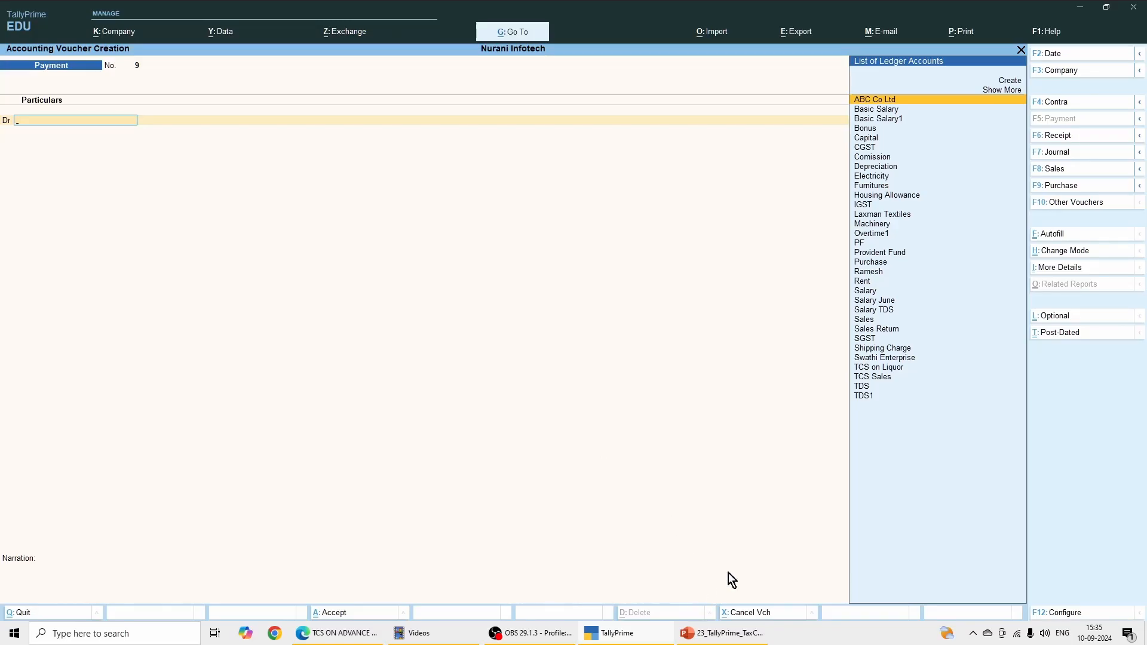
# Step: Leave voucher entry and check the TCS Outstandings report for any pending tax after the payment
pyautogui.click(1021, 50)
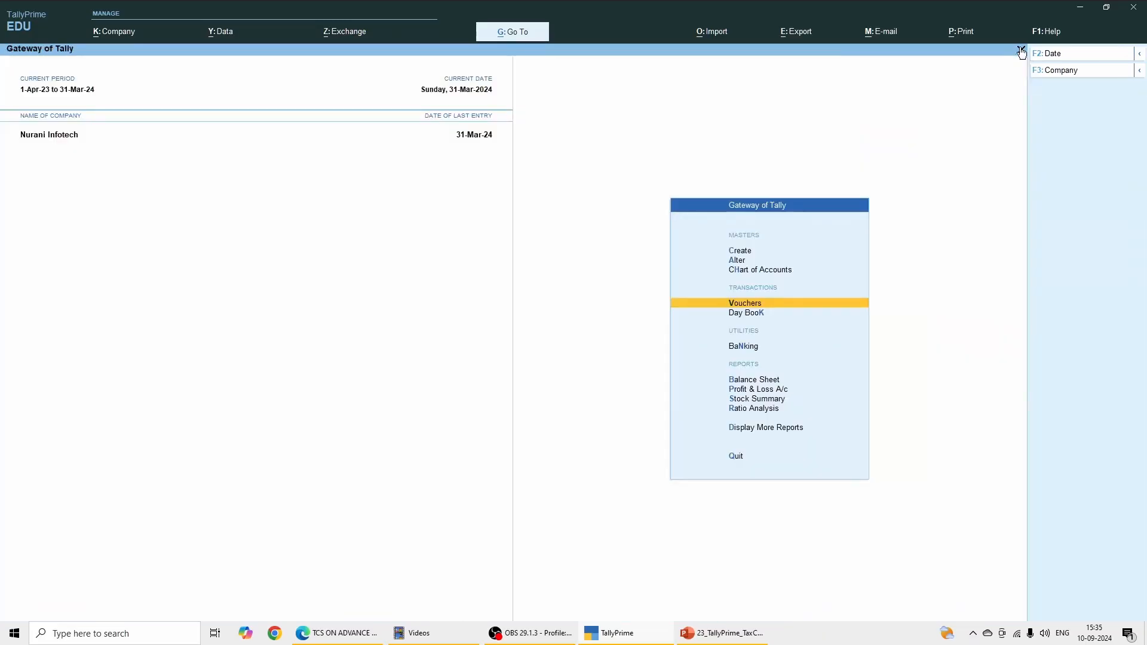
pyautogui.click(751, 432)
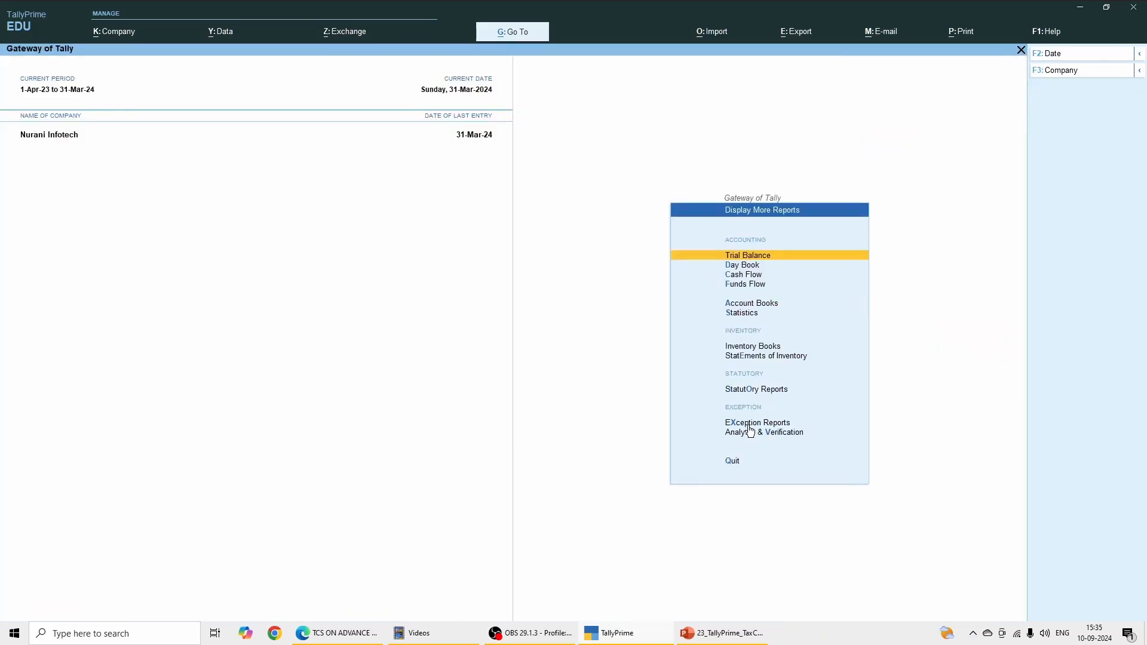
pyautogui.click(750, 391)
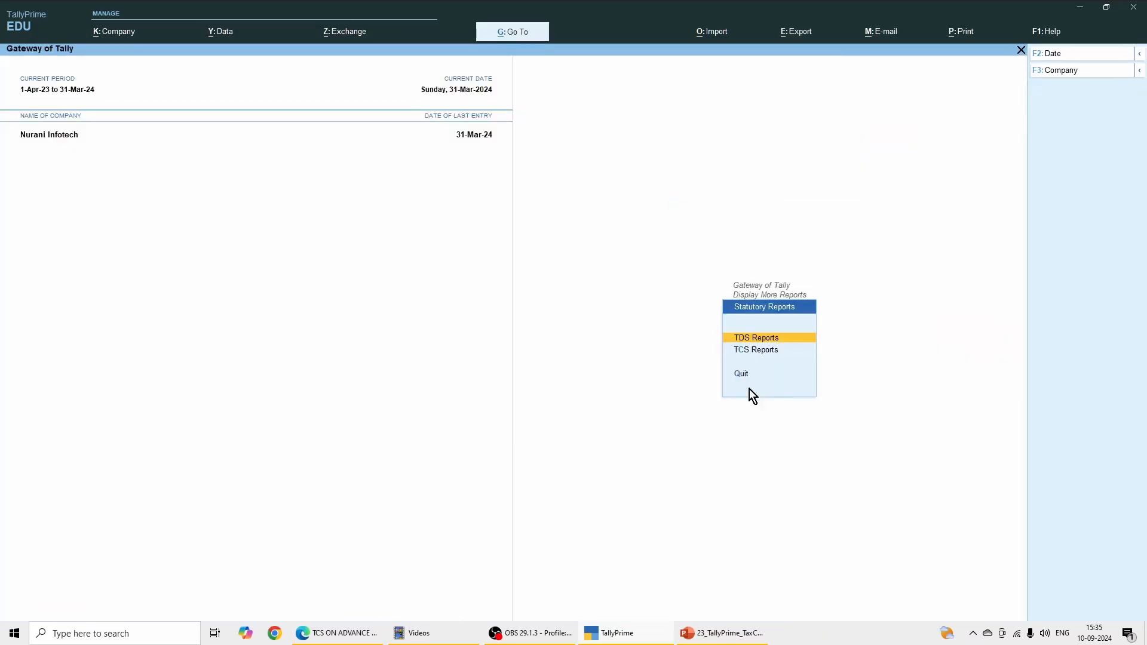
pyautogui.click(757, 353)
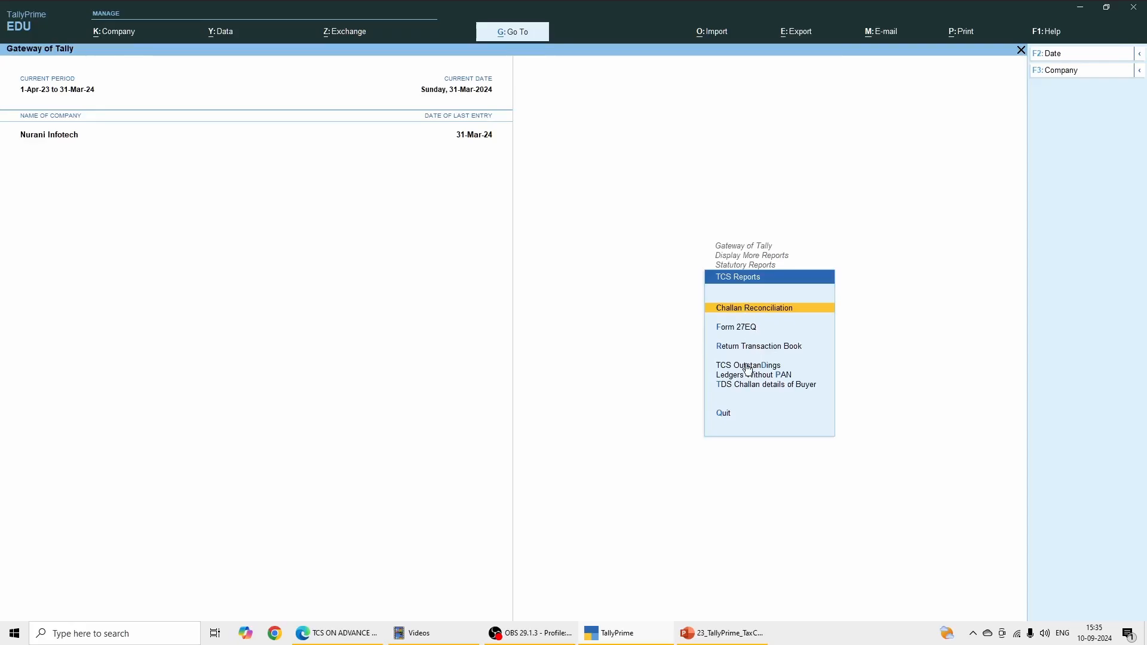
pyautogui.click(748, 365)
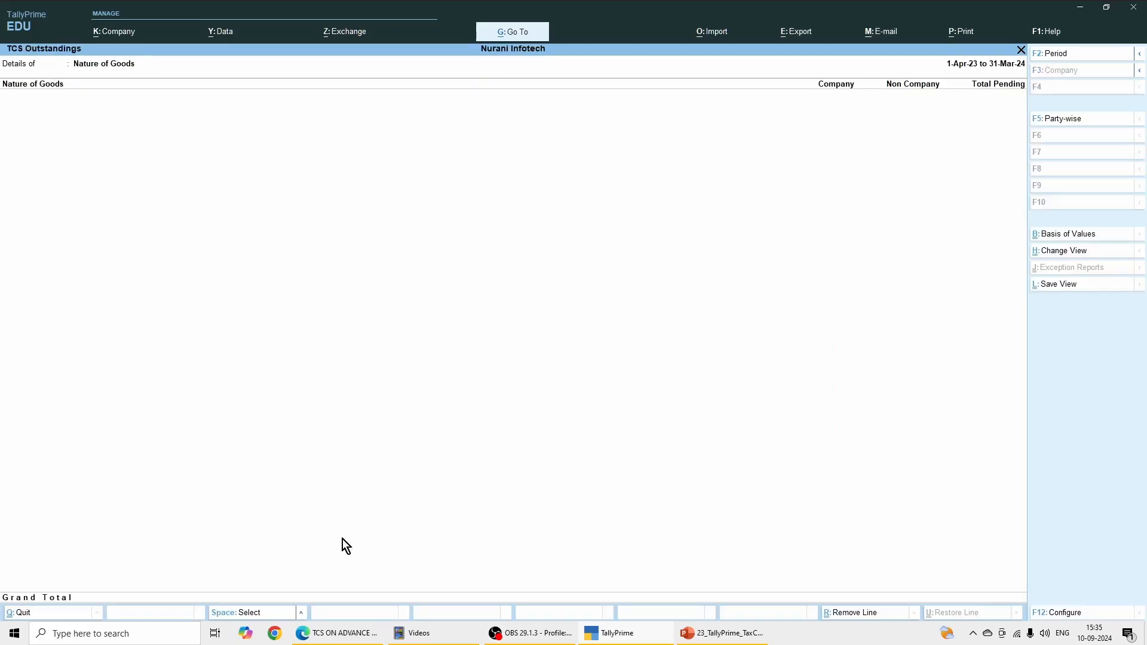